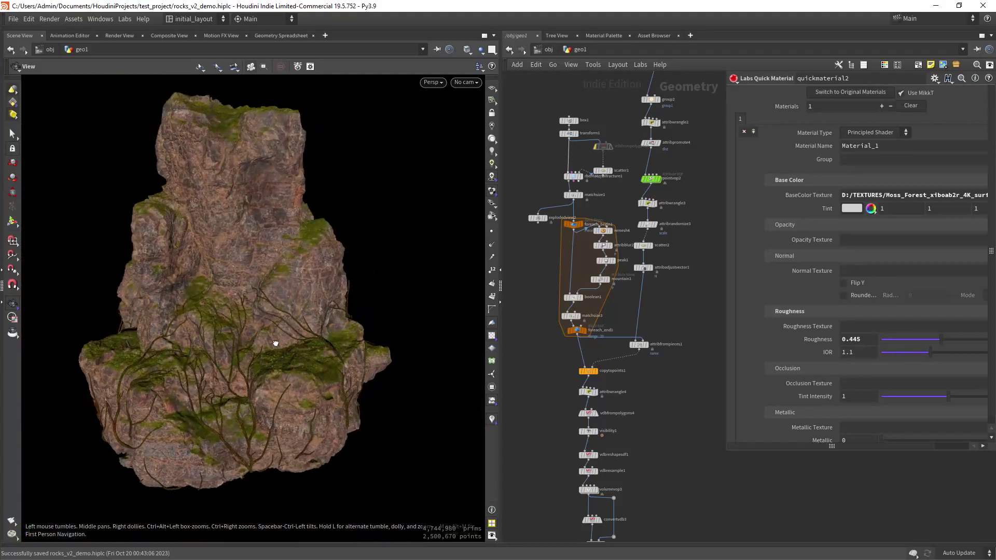
Display box1, transform1 and matchsize1 to step through the box and fracture stages
scroll(676, 336, down, 5)
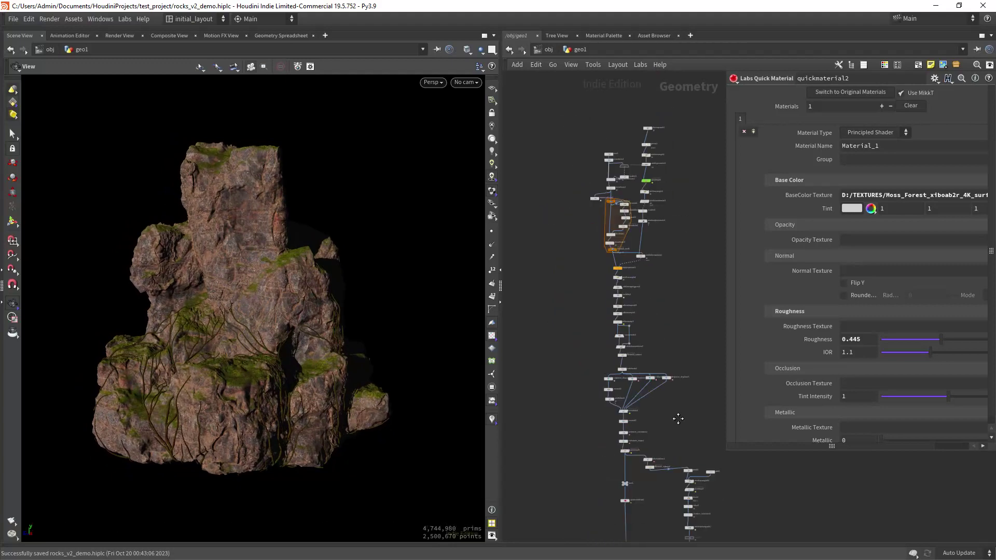
scroll(654, 367, up, 10)
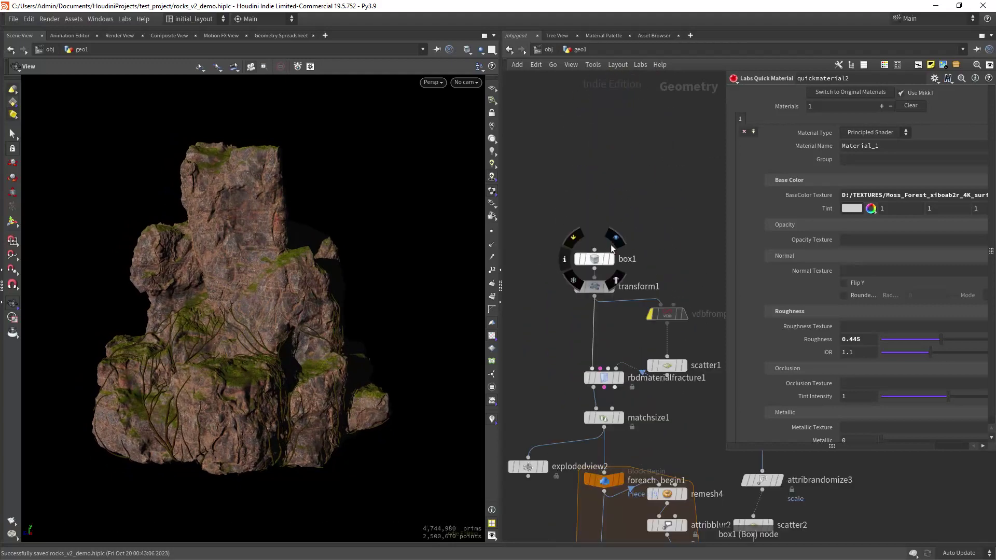
click(615, 238)
click(612, 286)
middle_drag(605, 316, 588, 228)
click(610, 274)
click(603, 328)
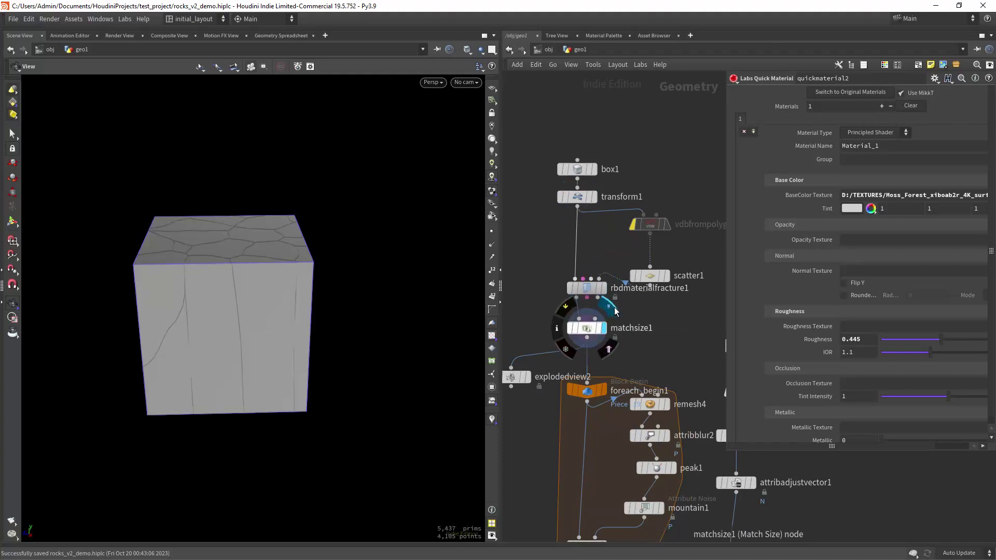
Show the exploded rock pieces and the for-each loop output, orbiting the single rock piece
scroll(587, 332, down, 2)
click(575, 337)
scroll(334, 324, down, 3)
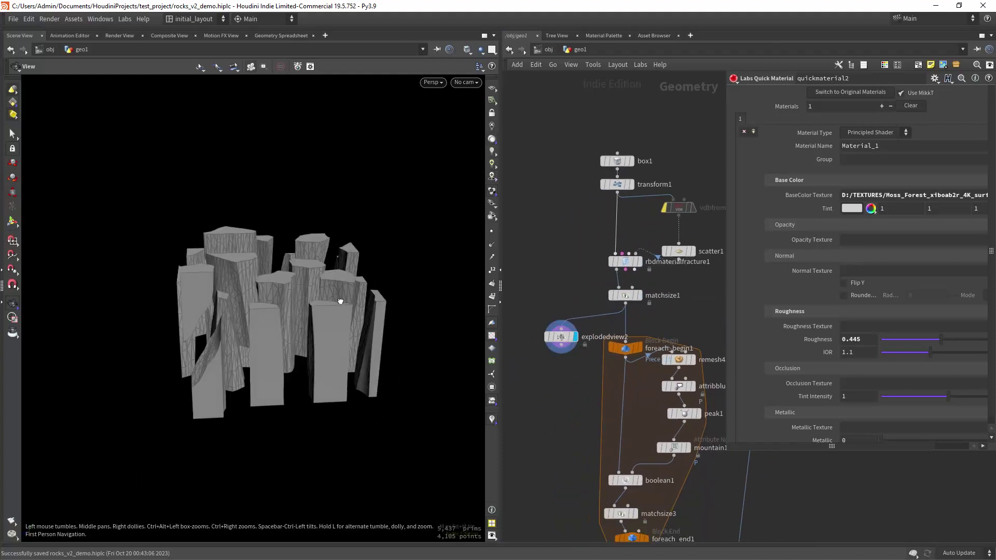
scroll(623, 244, down, 2)
drag(620, 235, 621, 241)
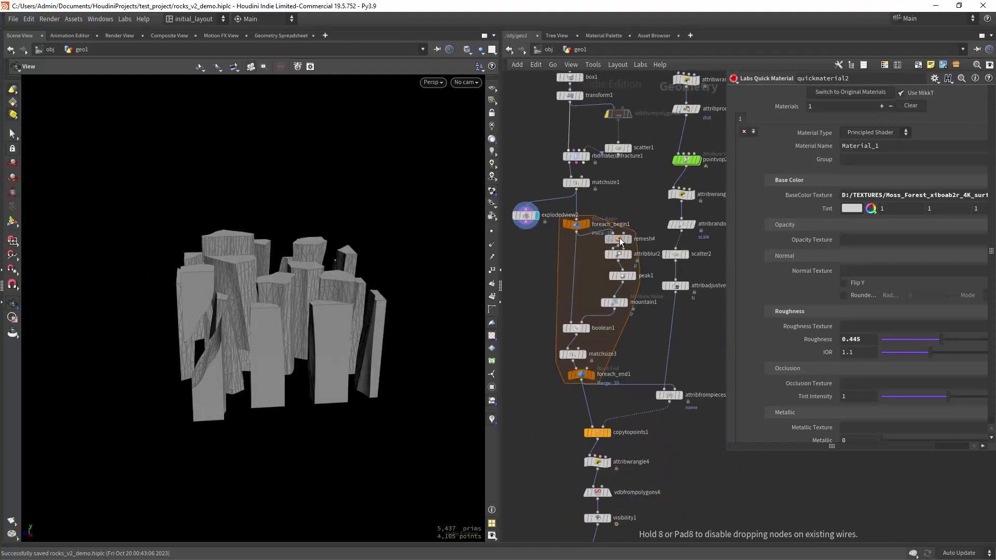
click(596, 362)
scroll(383, 216, up, 2)
drag(382, 216, 316, 279)
click(588, 380)
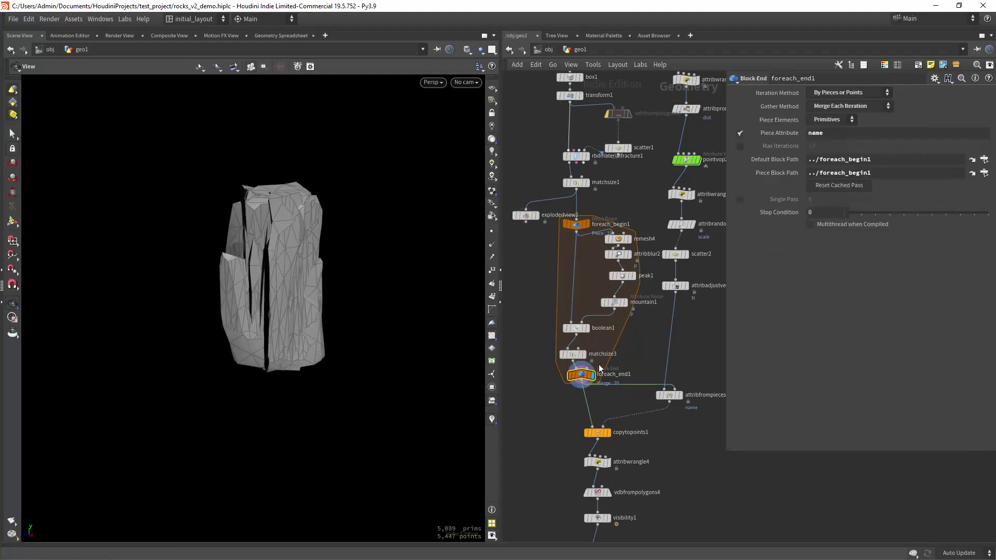
middle_drag(587, 380, 565, 540)
Display planarpatch1's flat disc from above and select attribwrangle2's distance code
click(628, 200)
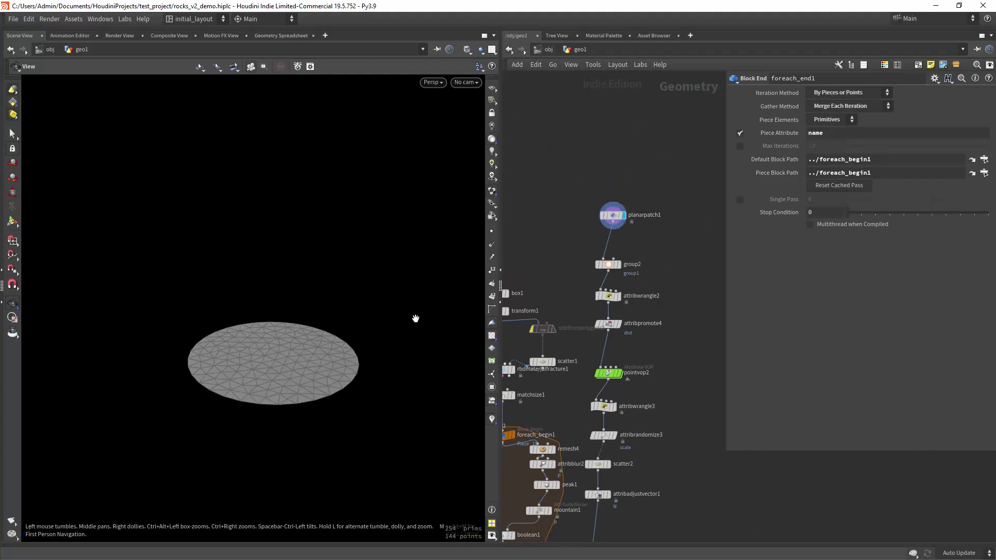
drag(370, 333, 330, 376)
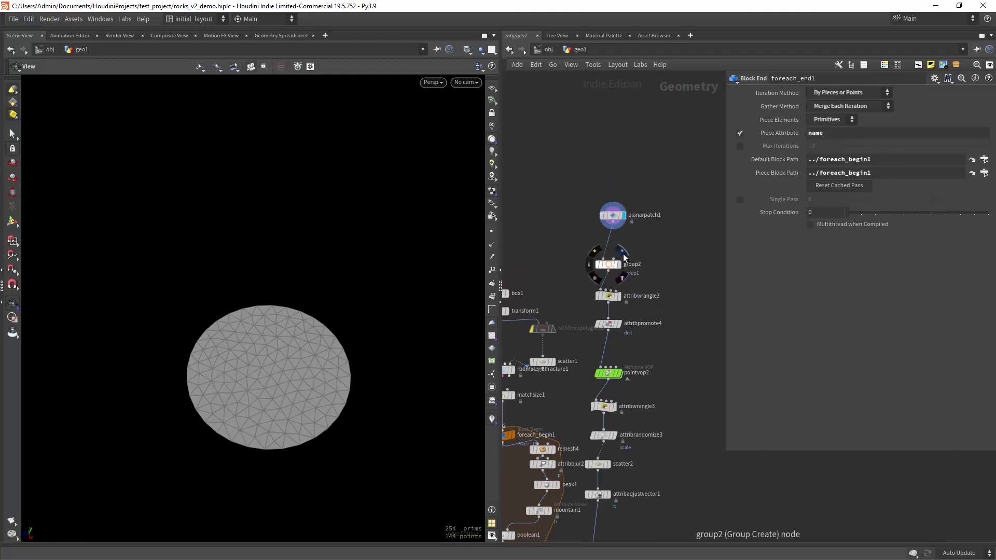
click(612, 299)
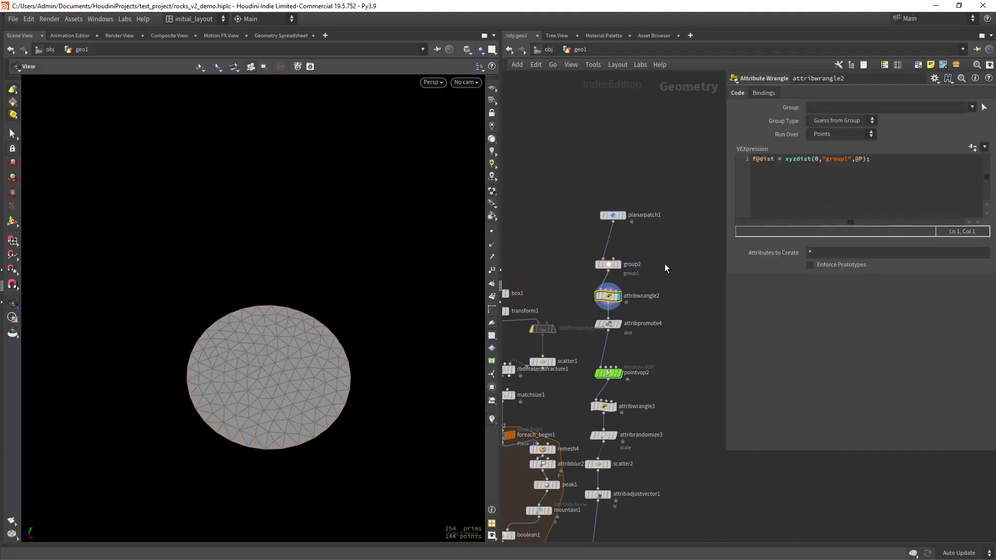
Review attribwrangle2's info summary, then display pointvop2's red-to-green remapped distance colours
click(589, 297)
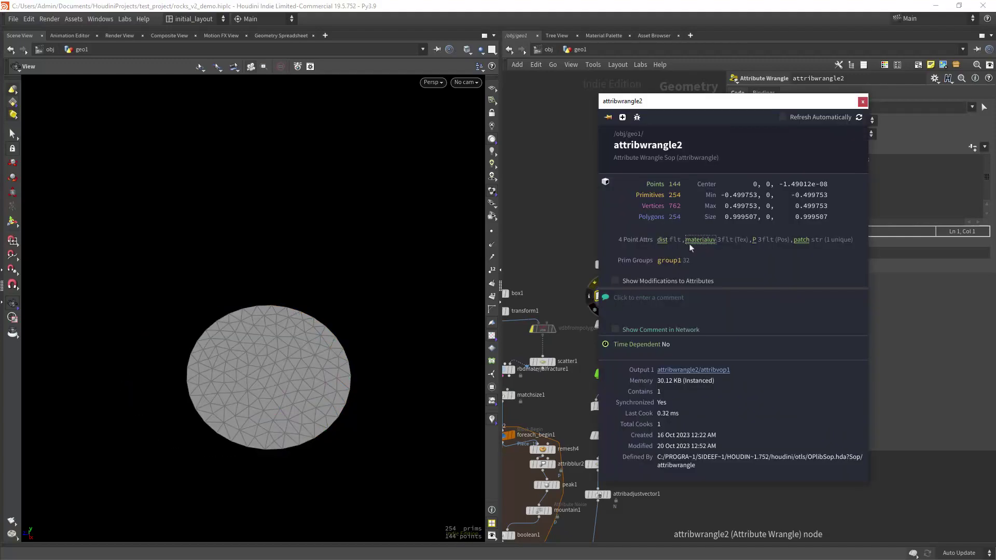
mouse_move(664, 246)
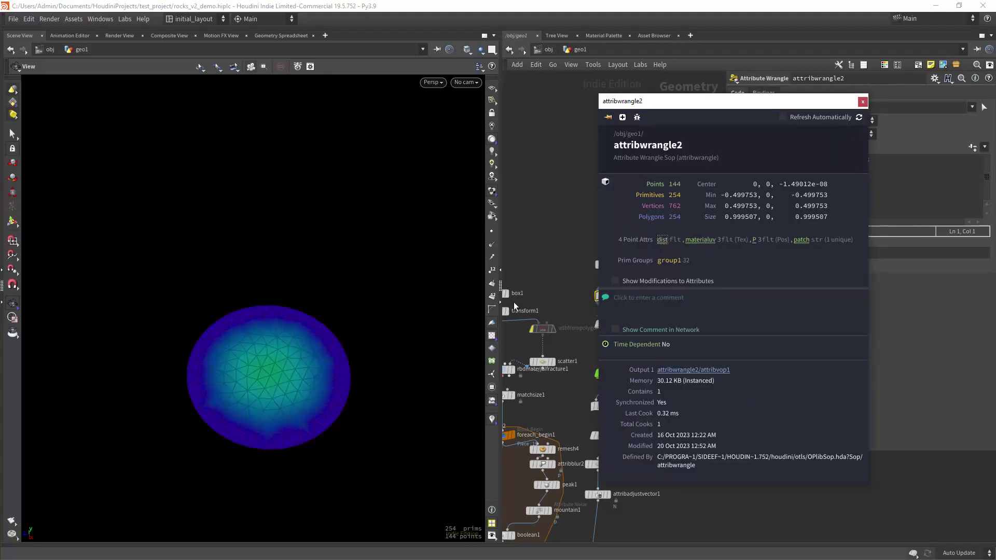
click(862, 102)
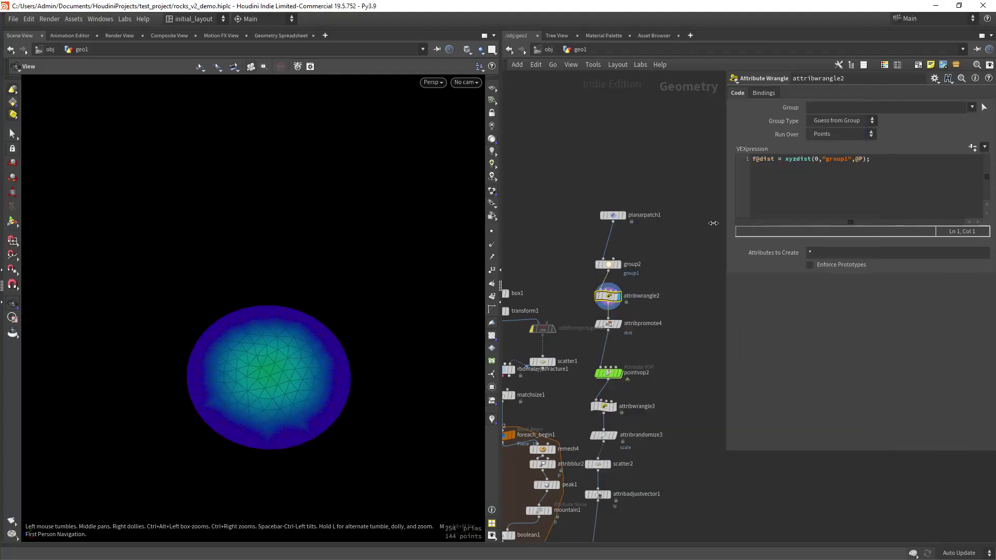
click(620, 346)
Look inside pointvop2 at fit1, return to geo1 and select attribwrangle3's scale code
double_click(612, 347)
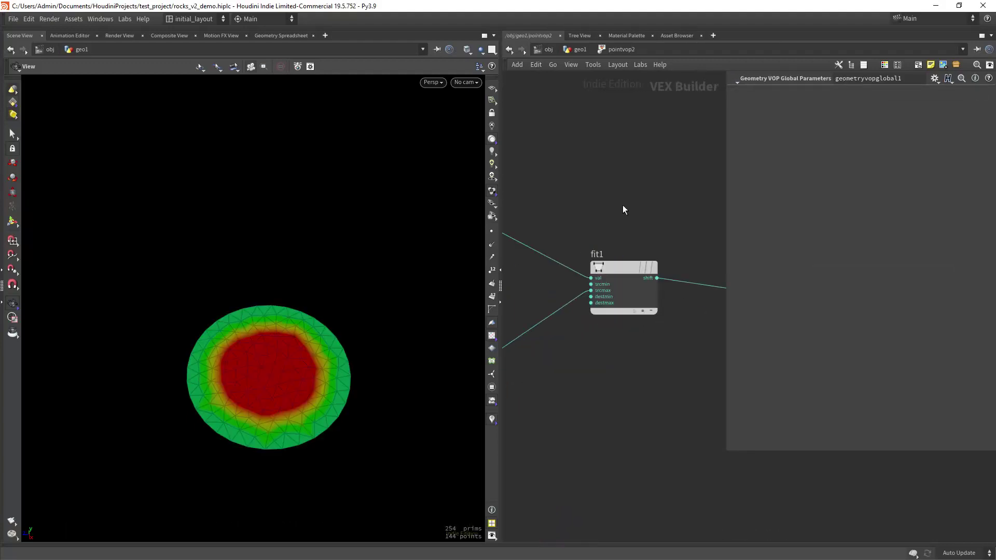
click(579, 49)
click(617, 300)
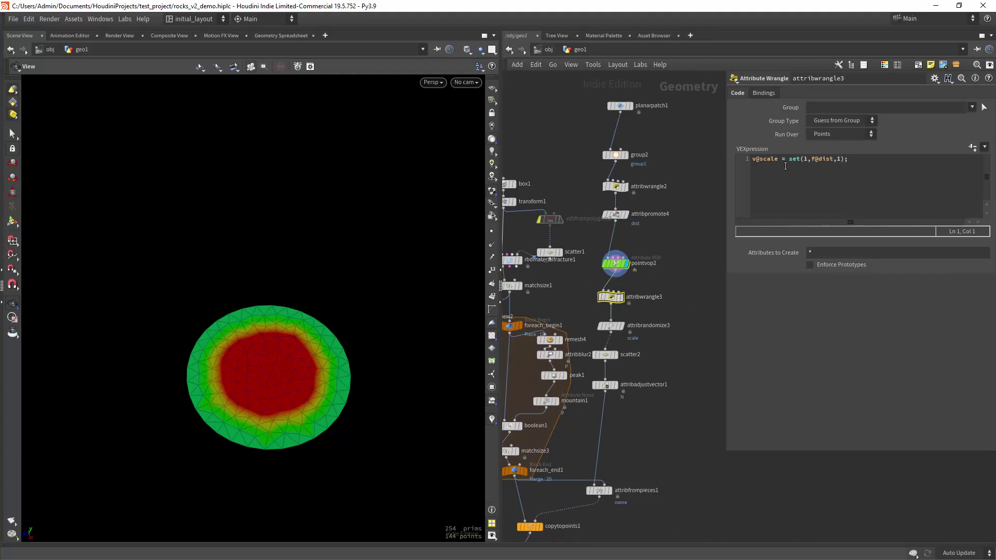
scroll(627, 285, up, 3)
Check attribrandomize3's scale settings and summary, then display attribadjustvector1's 28 scattered points
click(632, 256)
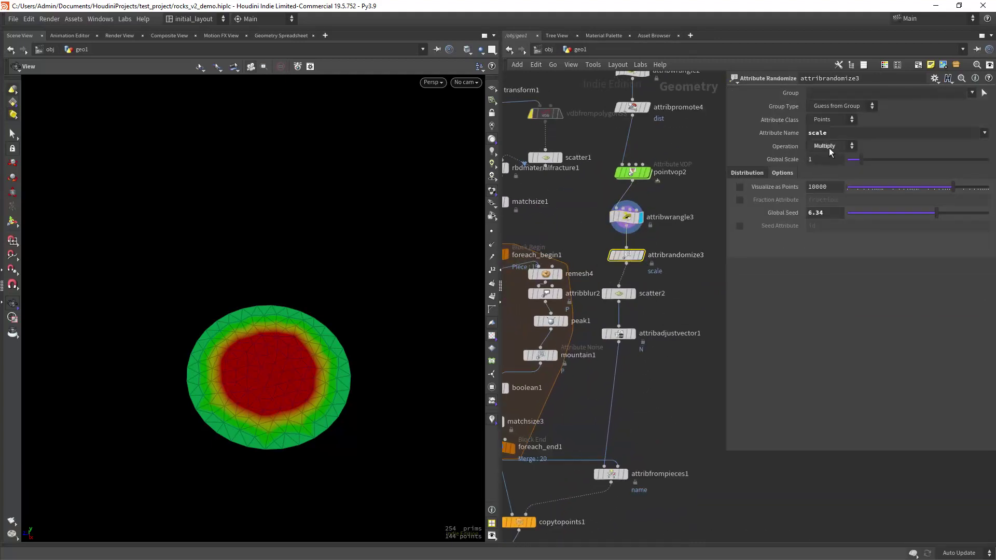
middle_click(626, 263)
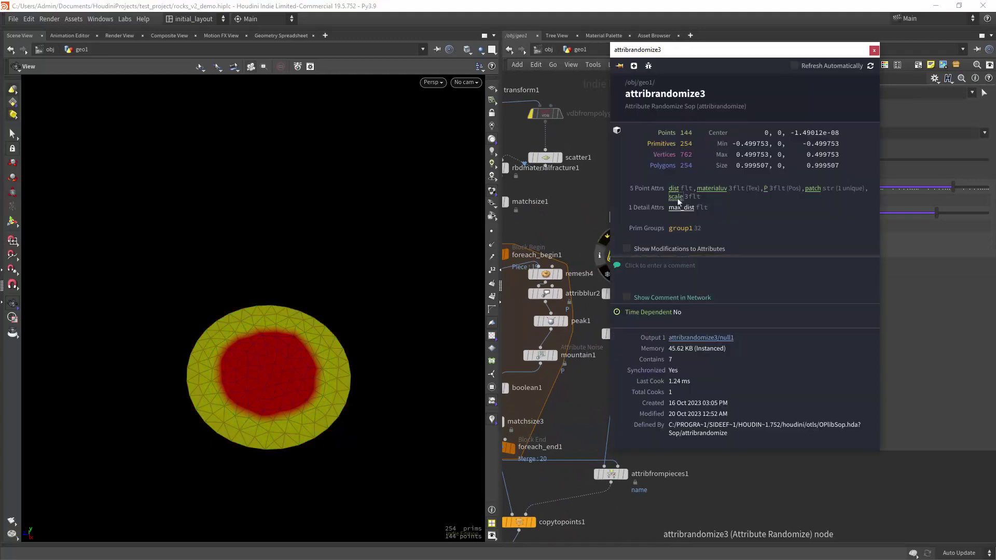
click(874, 50)
middle_drag(617, 327, 637, 288)
Inspect attribadjustvector1 and attribfrompieces1, then display and orbit copytopoints1's copied rock pieces
click(642, 298)
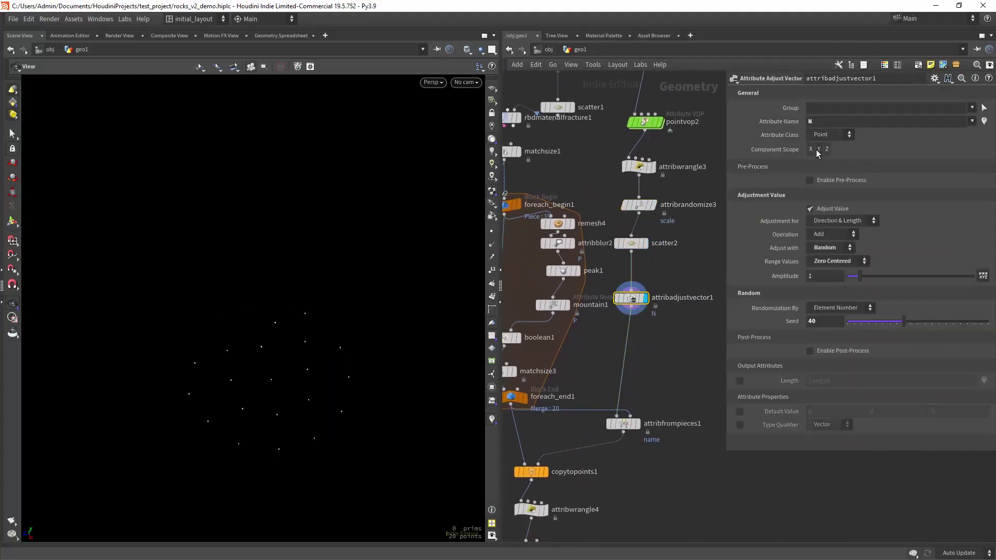
middle_drag(639, 431, 671, 307)
click(657, 300)
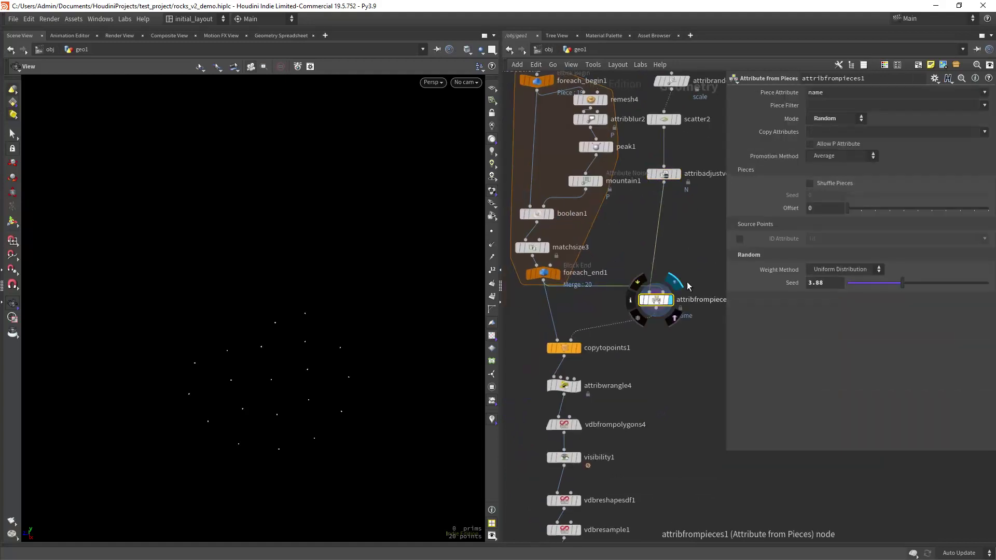
click(578, 347)
drag(371, 362, 336, 329)
Bring the upper wrangle nodes into view and select attribwrangle4's noise_out code
scroll(336, 329, up, 3)
middle_drag(655, 187, 617, 299)
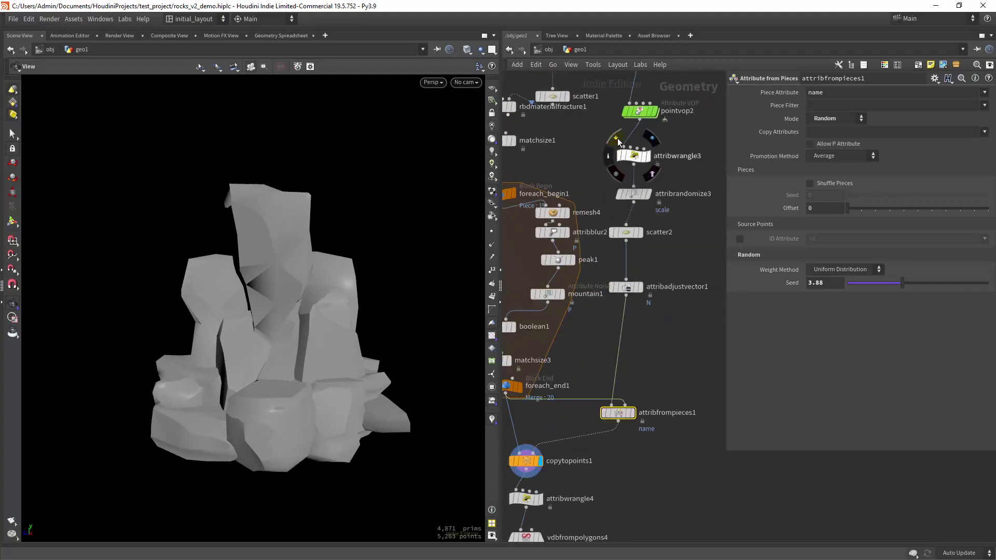
scroll(636, 161, up, 3)
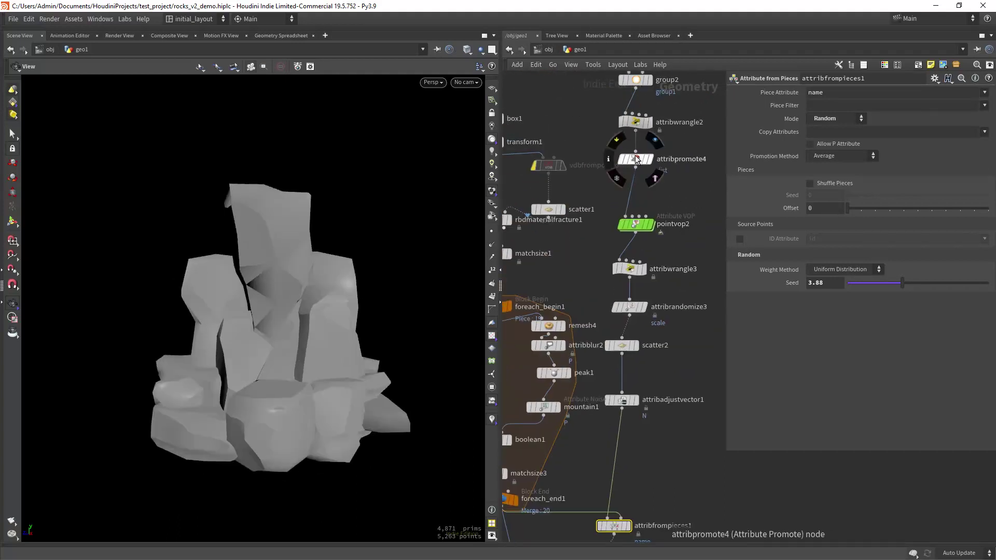
mouse_move(623, 111)
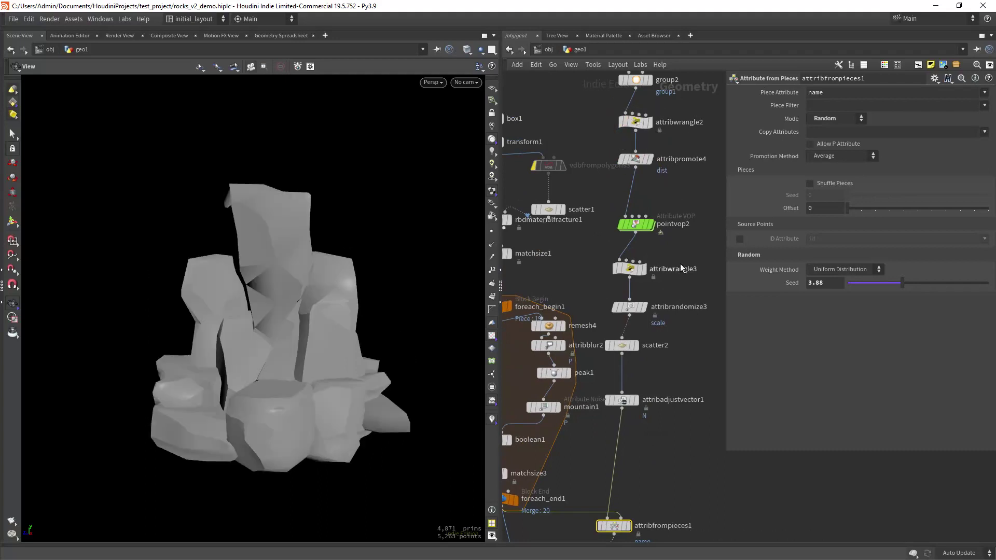
scroll(622, 311, down, 8)
click(577, 301)
Inside volumevop3, inspect the unified noise, noise_out bind and turbulent noise settings
scroll(633, 305, down, 5)
ctrl+scroll(661, 333, up, 2)
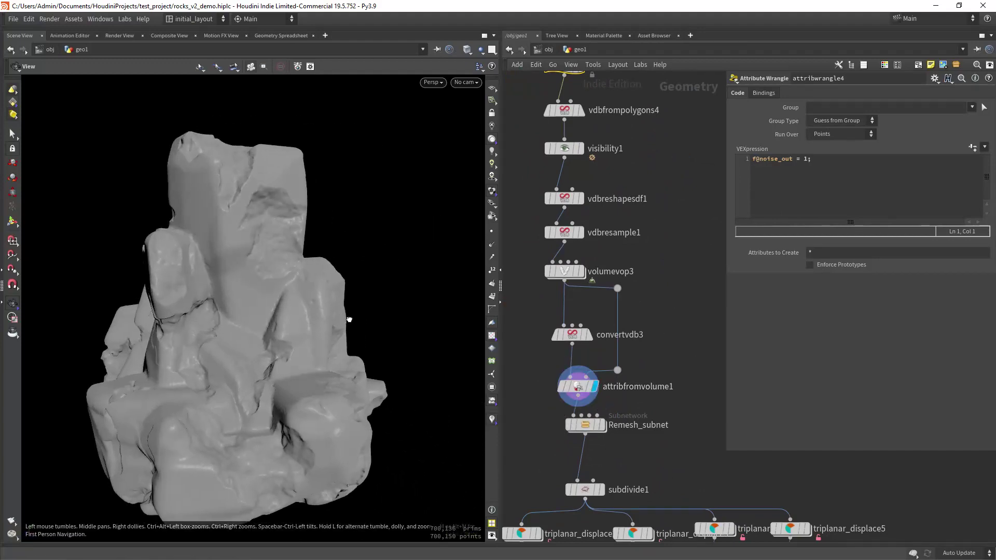
double_click(564, 270)
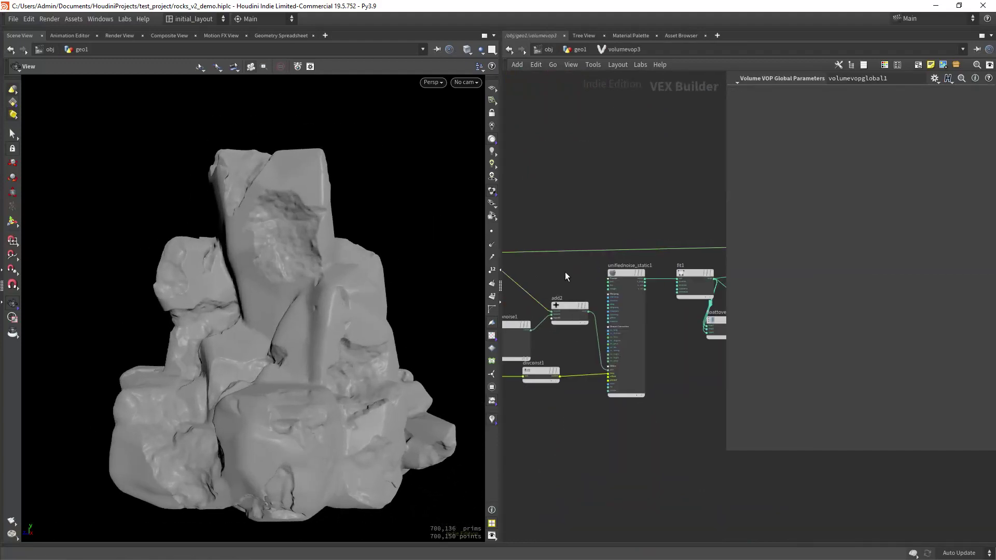
click(634, 289)
click(638, 363)
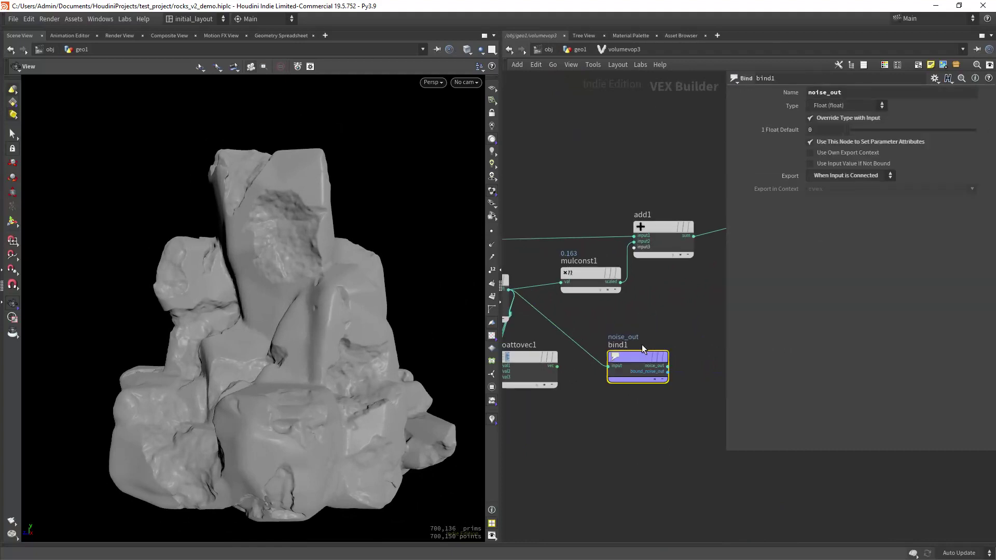
scroll(636, 400, down, 5)
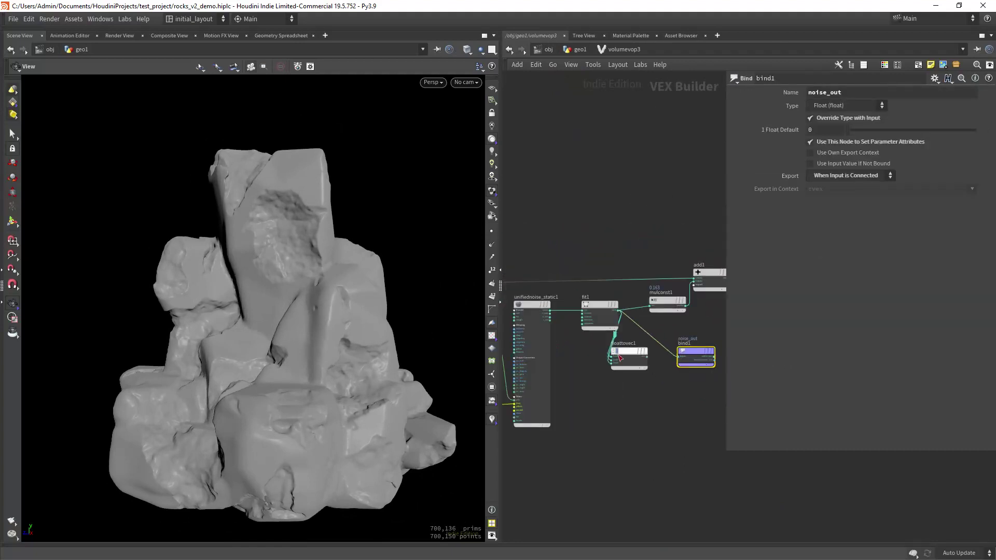
scroll(594, 370, up, 3)
click(594, 282)
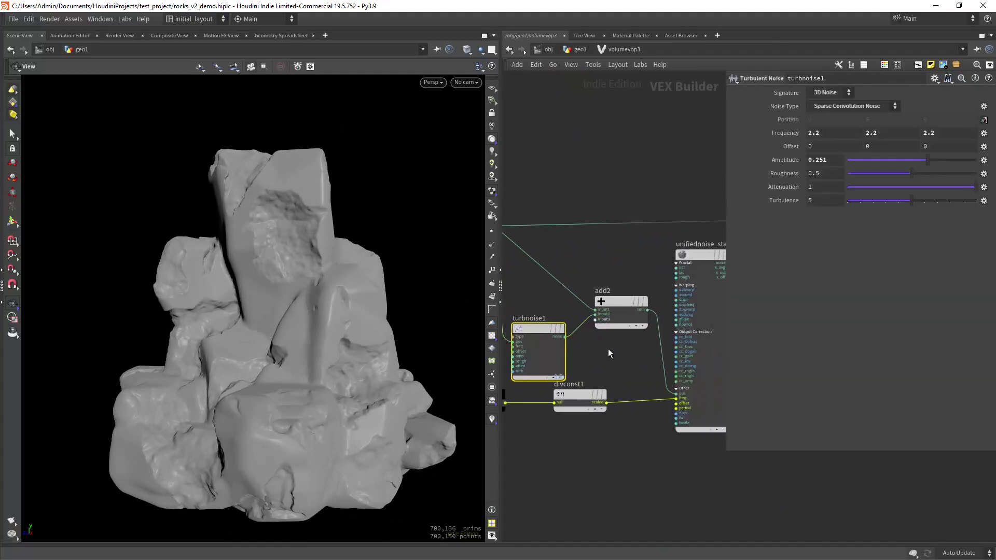
Back in geo1, display the remeshed, displaced rock at about 4.5 million prims
click(579, 50)
key(r)
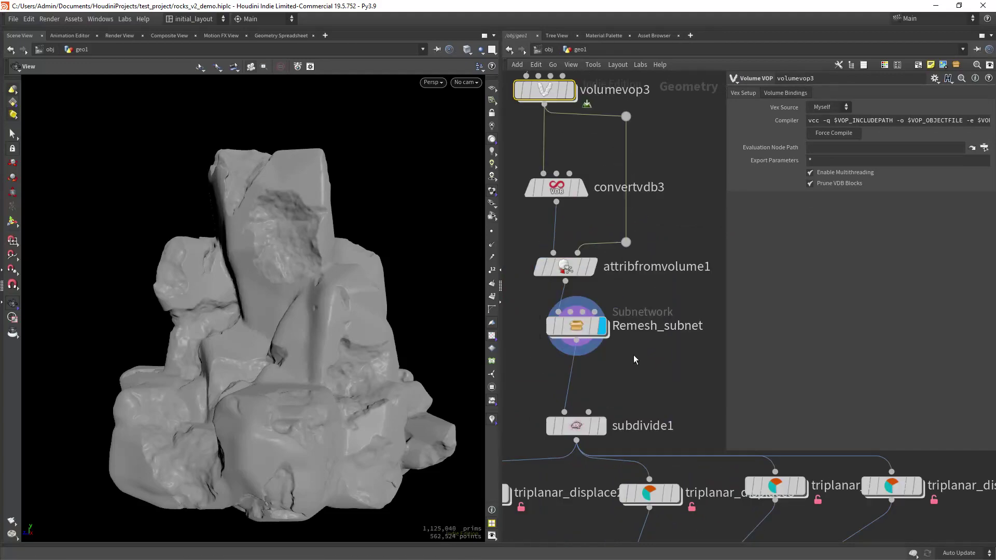
scroll(381, 333, up, 6)
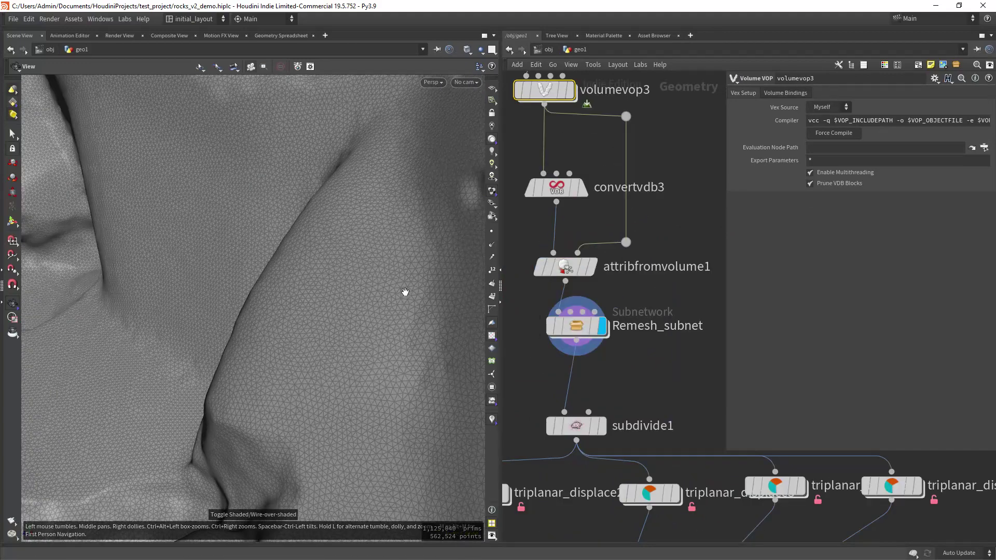
scroll(367, 326, down, 8)
scroll(631, 307, down, 2)
scroll(632, 308, up, 2)
Pan past the triplanar_displace nodes to pointvop4 and dive into its colour network
mouse_move(587, 320)
middle_drag(723, 309, 625, 315)
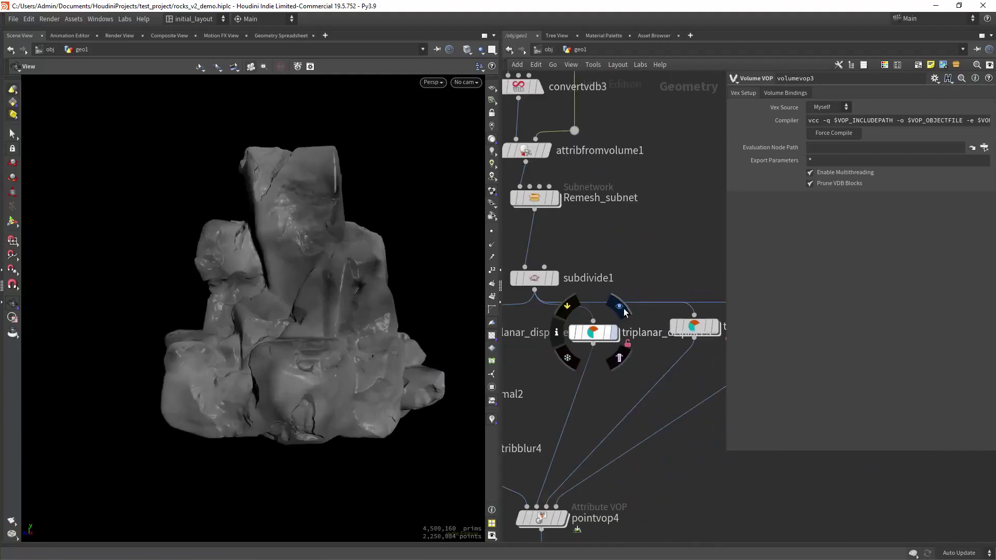
middle_drag(724, 311, 608, 320)
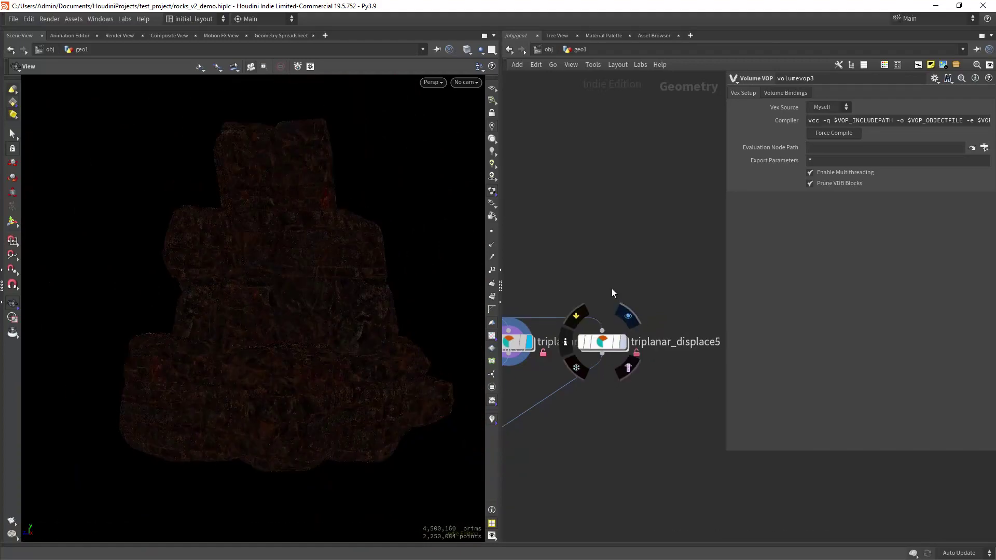
middle_drag(570, 498, 575, 330)
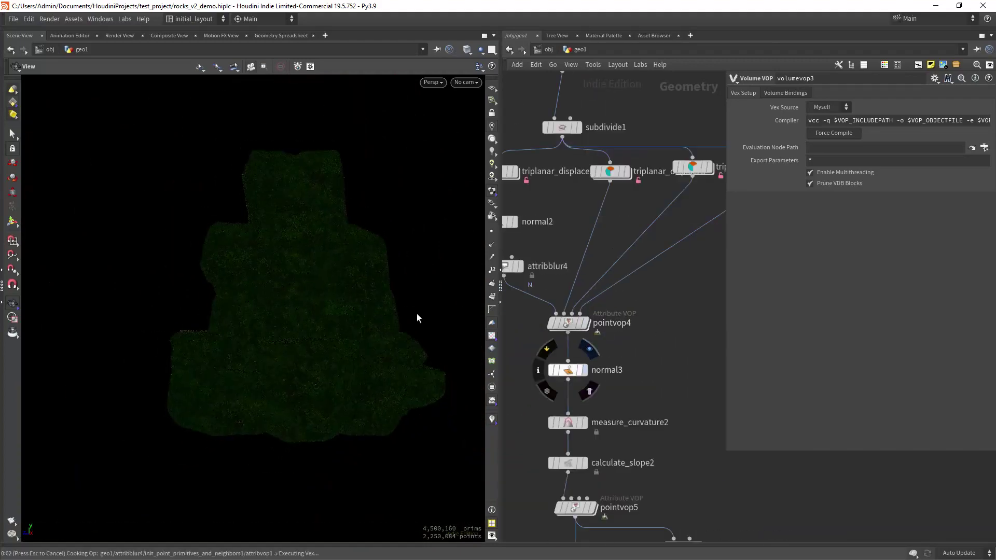
double_click(568, 322)
Widen the network pane and inspect pointvop4's noise_out bind and second Cd import nodes
scroll(622, 326, up, 5)
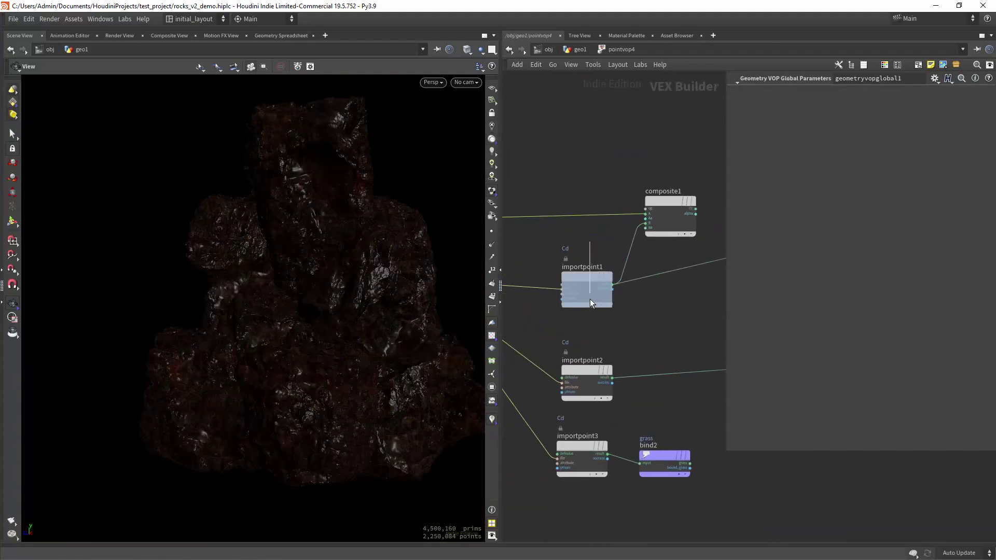
middle_drag(589, 332, 601, 311)
scroll(609, 320, down, 5)
drag(499, 317, 359, 316)
scroll(467, 311, down, 3)
scroll(513, 304, up, 3)
click(492, 311)
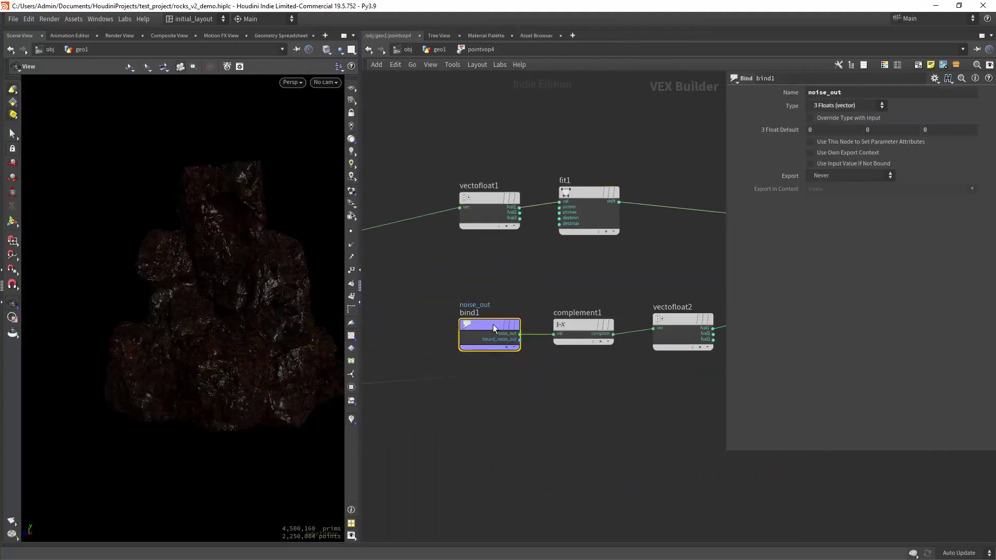
scroll(571, 285, down, 3)
scroll(466, 312, up, 3)
click(456, 319)
scroll(590, 334, down, 3)
Review importpoint2, importpoint3 and bind2, then return to geo1 with U
middle_drag(589, 334, 540, 340)
scroll(531, 403, up, 5)
scroll(644, 241, down, 2)
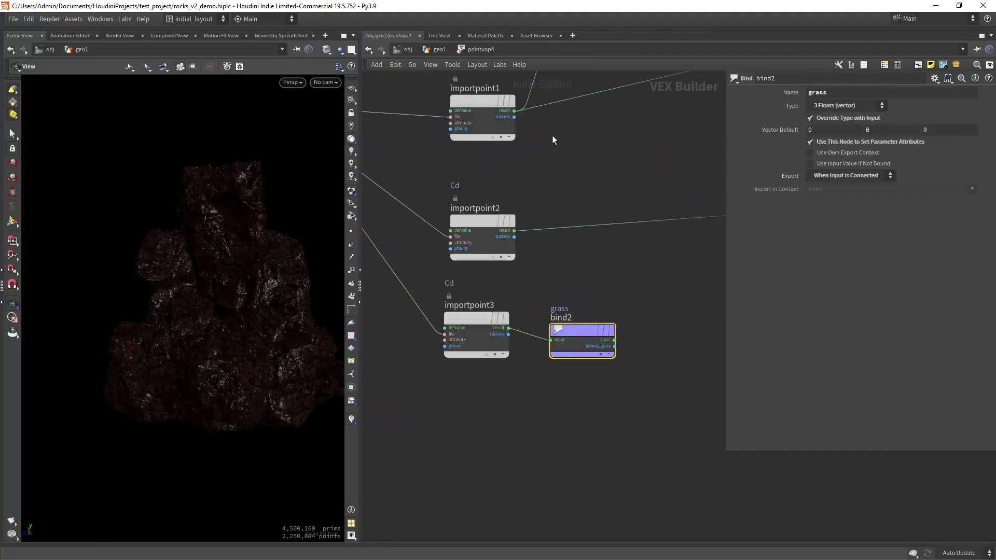
key(u)
scroll(570, 344, up, 4)
mouse_move(527, 311)
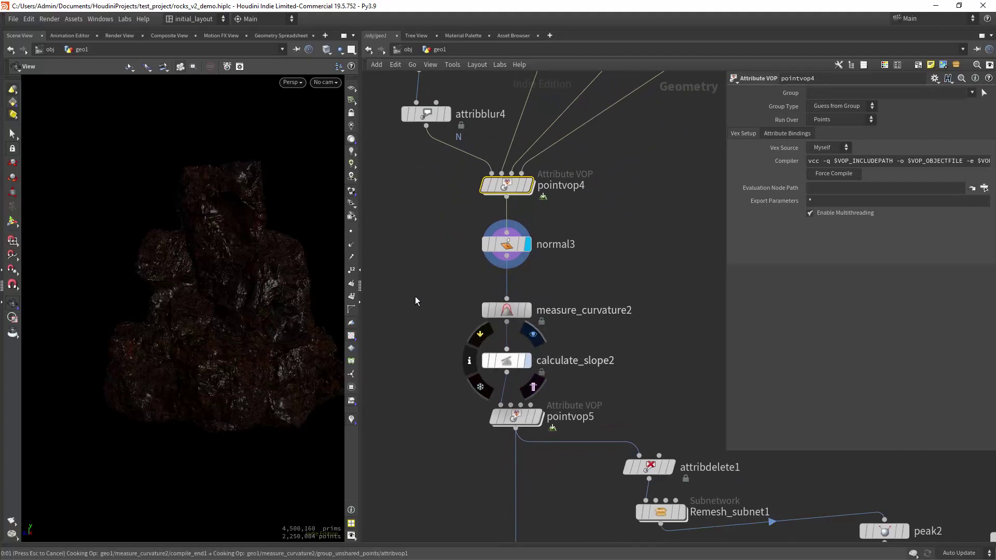
Dive into pointvop5 and inspect its concavity bind and first colour correction settings
middle_drag(548, 405, 553, 338)
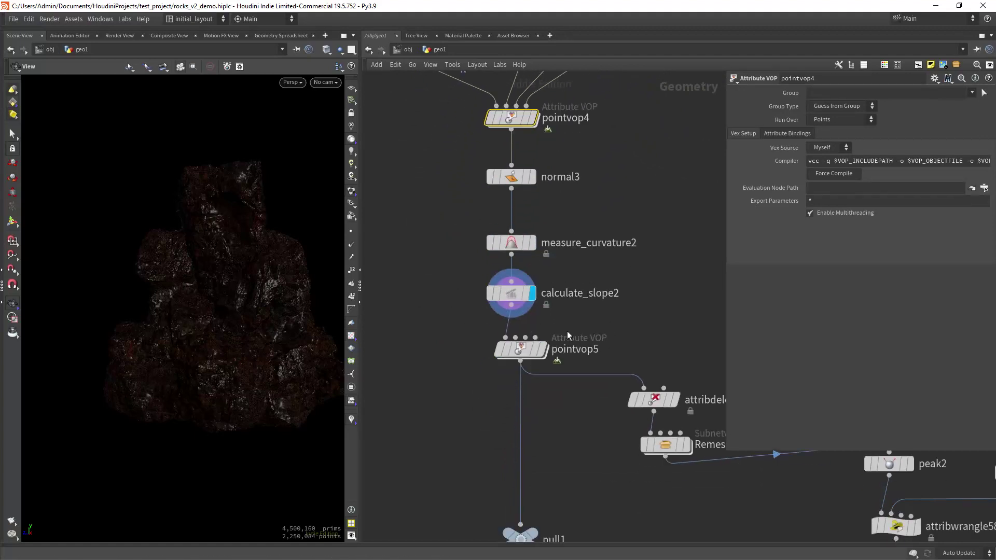
scroll(289, 293, up, 8)
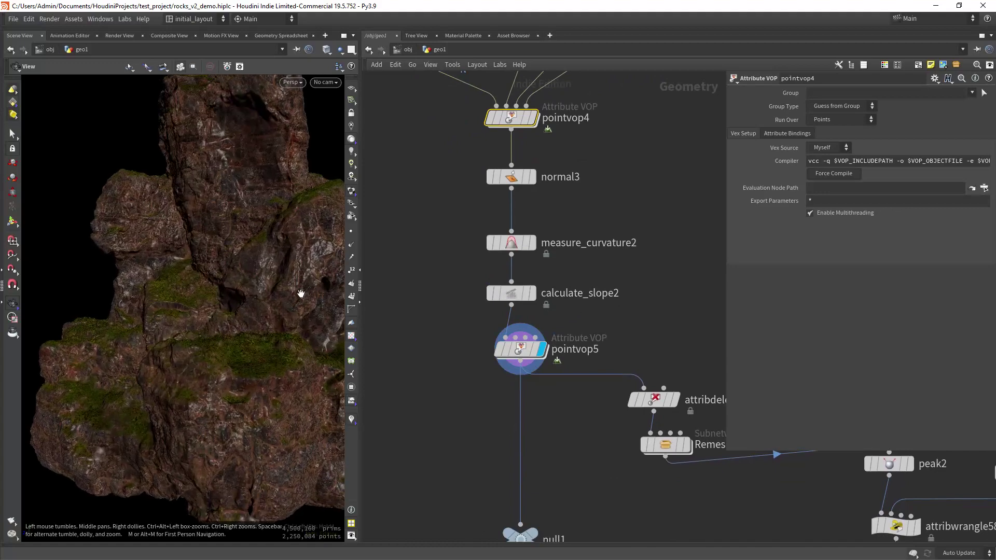
scroll(264, 328, down, 2)
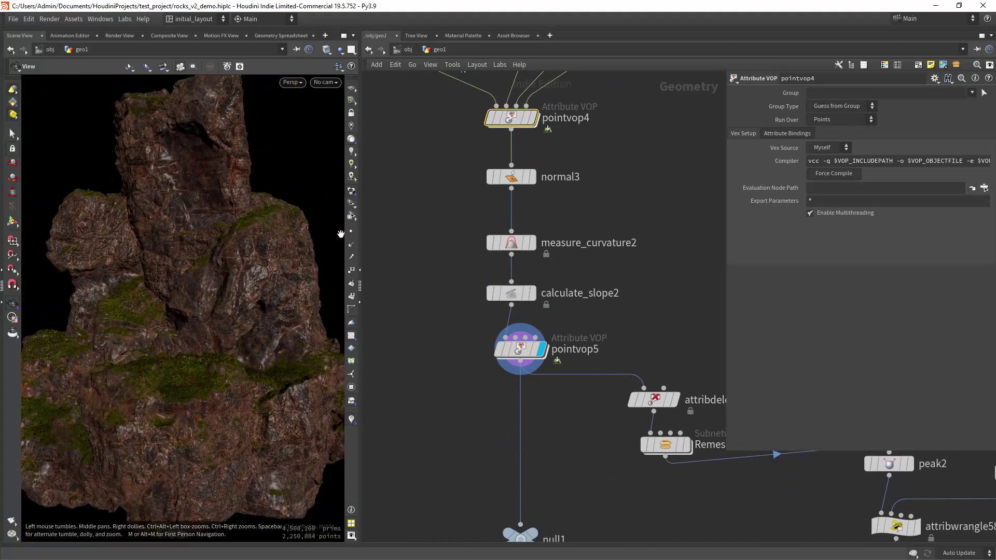
scroll(267, 296, down, 5)
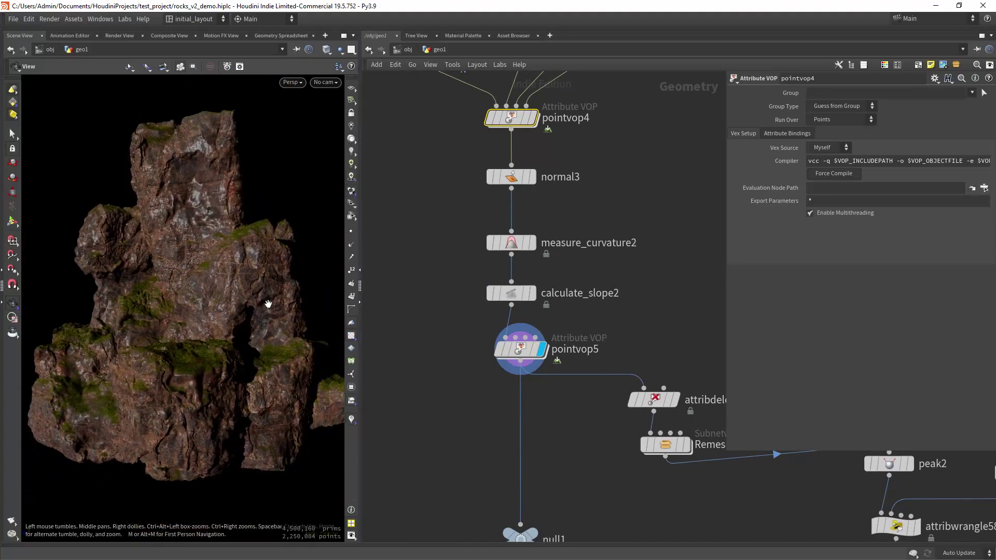
double_click(522, 350)
scroll(570, 318, up, 4)
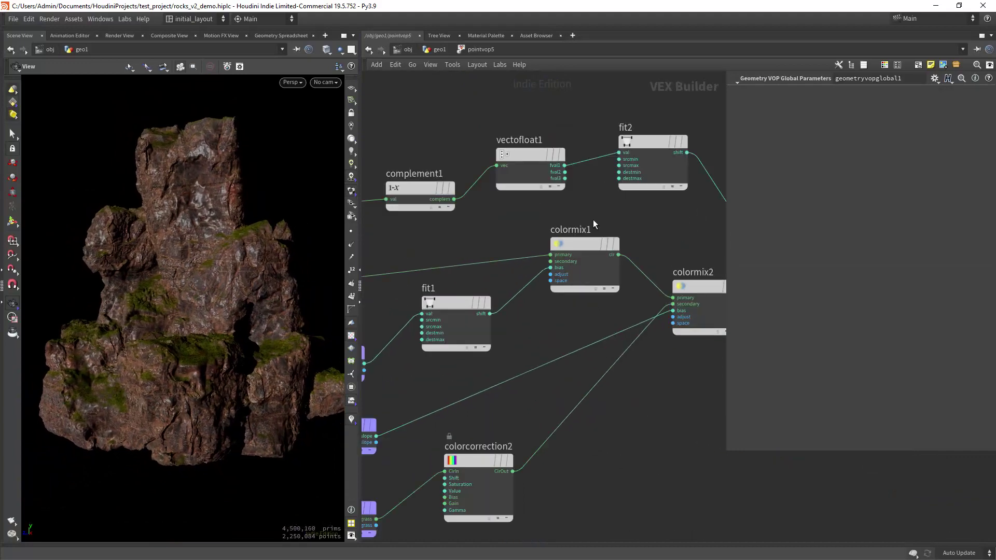
click(455, 321)
scroll(505, 307, down, 2)
click(550, 249)
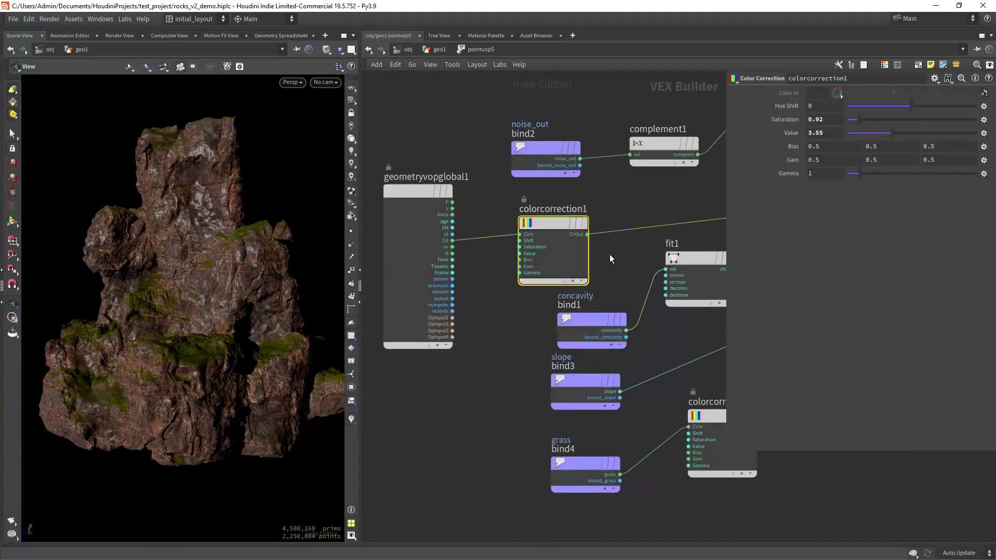
Inspect pointvop5's slope bind, second colour mix and final colour correction nodes
mouse_move(611, 257)
middle_down()
mouse_move(562, 267)
mouse_move(596, 254)
middle_up()
scroll(499, 395, down, 3)
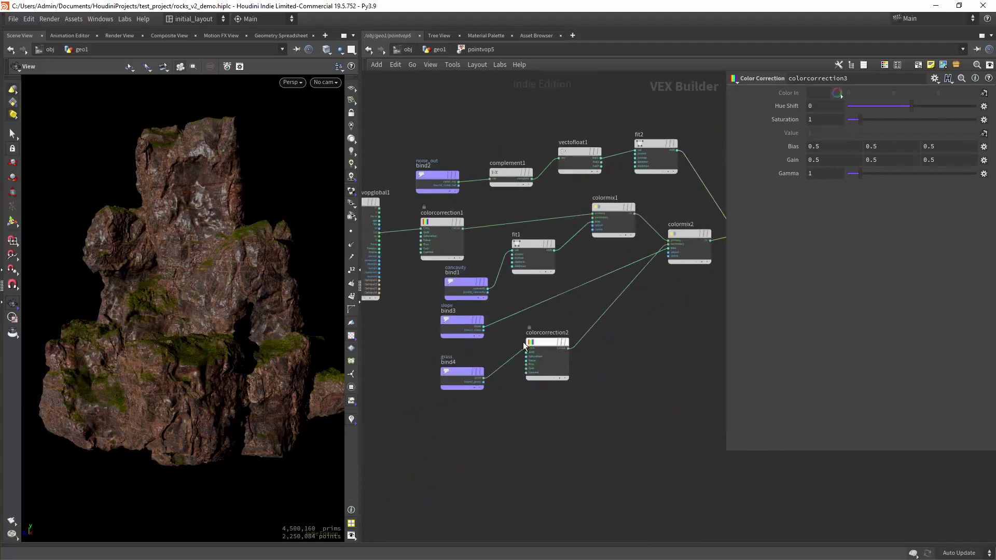
scroll(501, 348, up, 4)
click(420, 319)
middle_drag(475, 404, 531, 225)
click(535, 240)
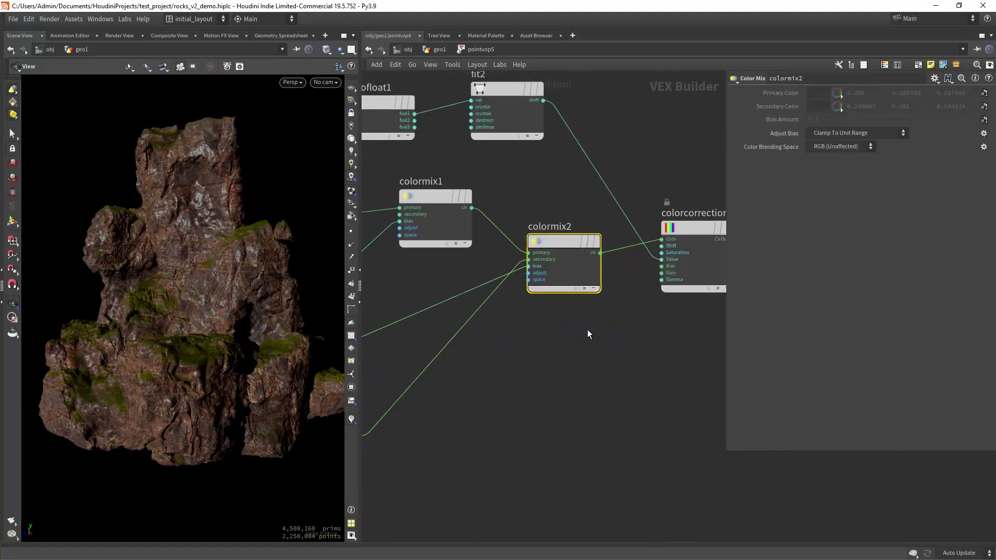
middle_drag(667, 242, 533, 294)
Back in geo1, display quickmaterial1's textured rock, then go to /obj and re-enter geo1
click(450, 52)
scroll(515, 327, down, 2)
scroll(524, 358, up, 2)
click(499, 320)
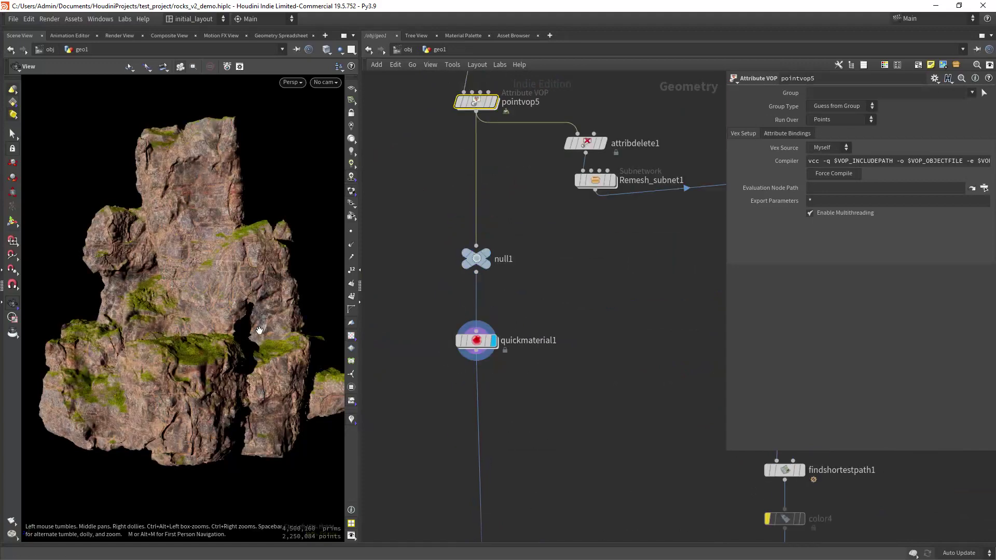
scroll(522, 396, down, 2)
middle_drag(523, 396, 497, 289)
click(408, 49)
double_click(551, 253)
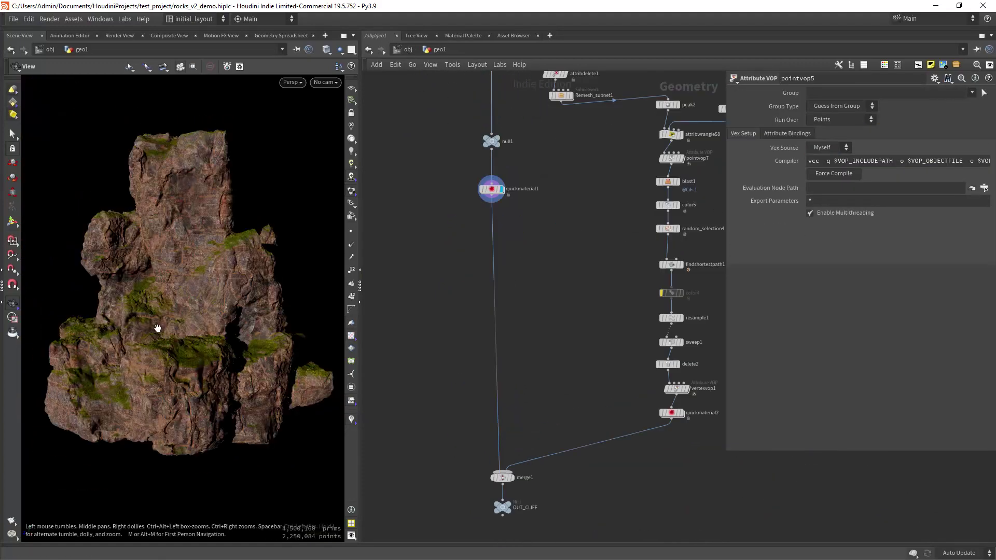
scroll(518, 221, up, 2)
Display attribdelete1, then the remeshed low-poly rock with wireframe over shading
click(552, 205)
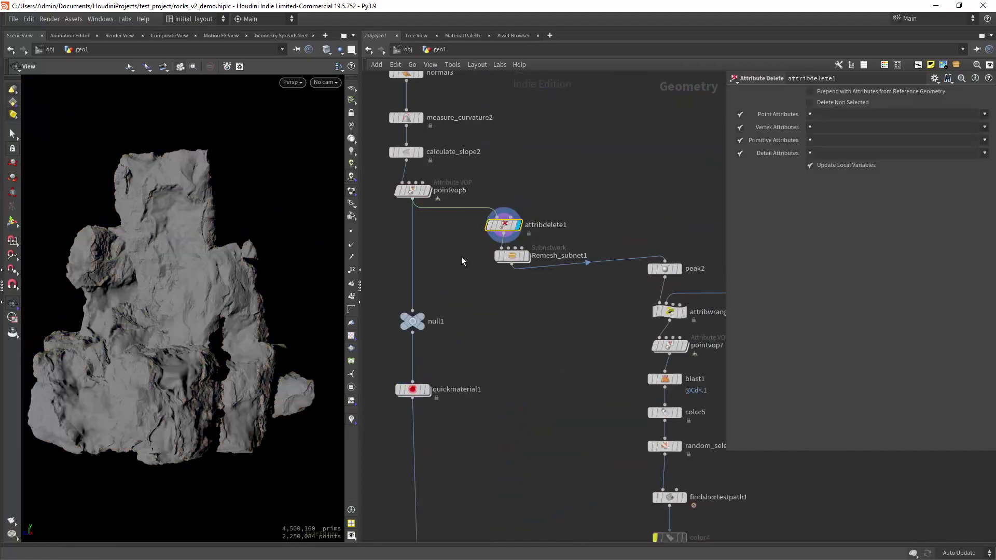
click(515, 257)
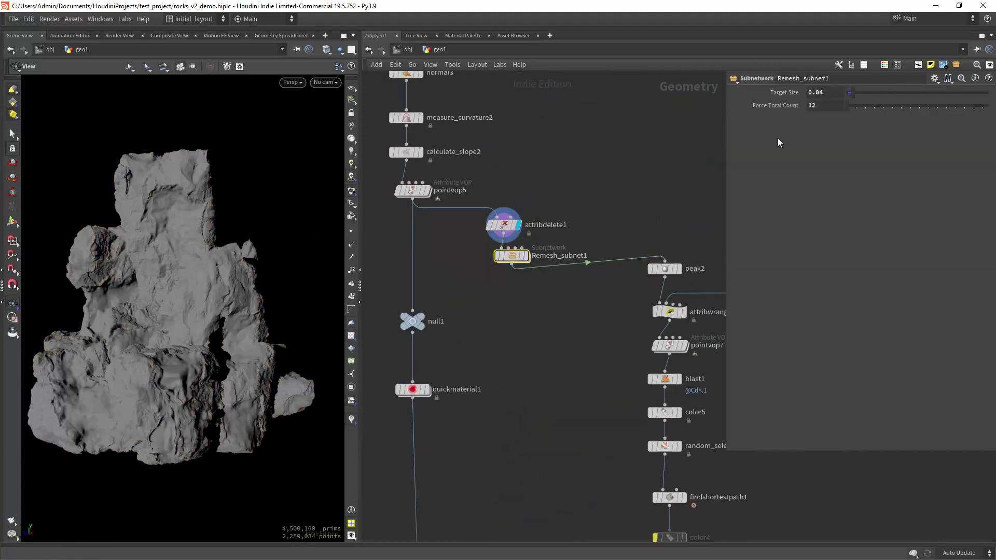
click(551, 246)
click(339, 67)
click(373, 155)
Display peak2, add1, attribwrangle58 and pointvop7 results under flat grey lighting
middle_drag(565, 339, 475, 315)
click(589, 243)
middle_drag(563, 301, 521, 285)
click(648, 246)
click(559, 264)
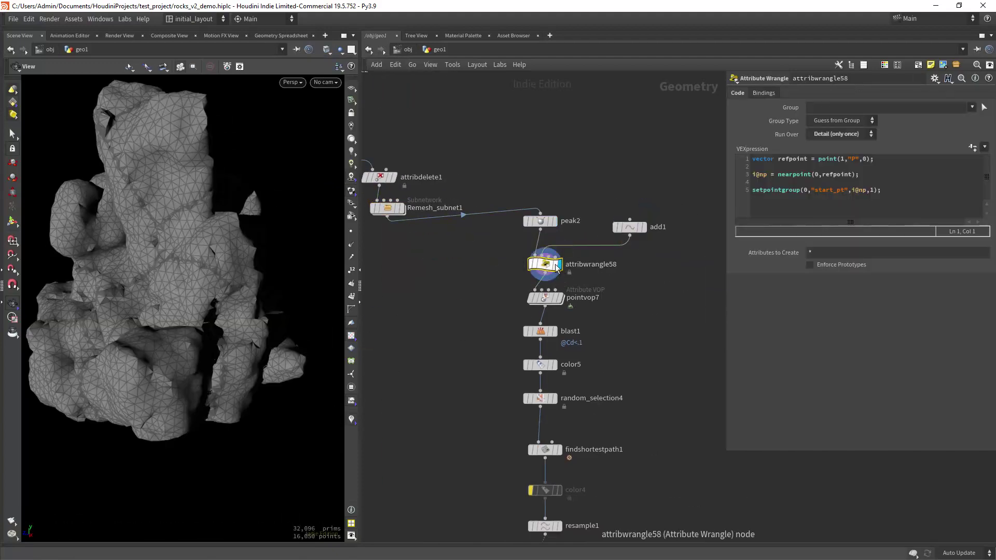
click(352, 360)
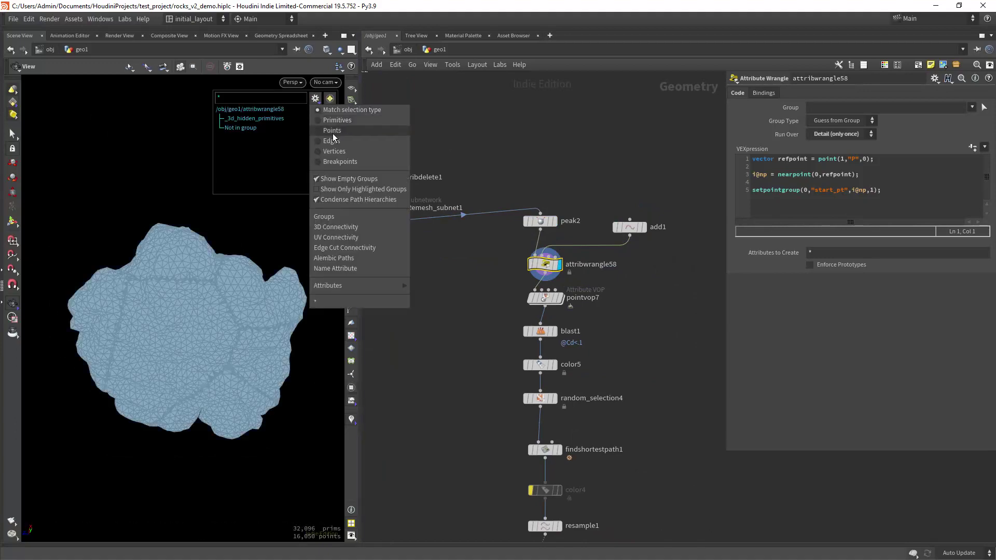
click(559, 298)
Orbit the dark patches, display blast1 and color5, and open random_selection4's settings
scroll(560, 292, up, 2)
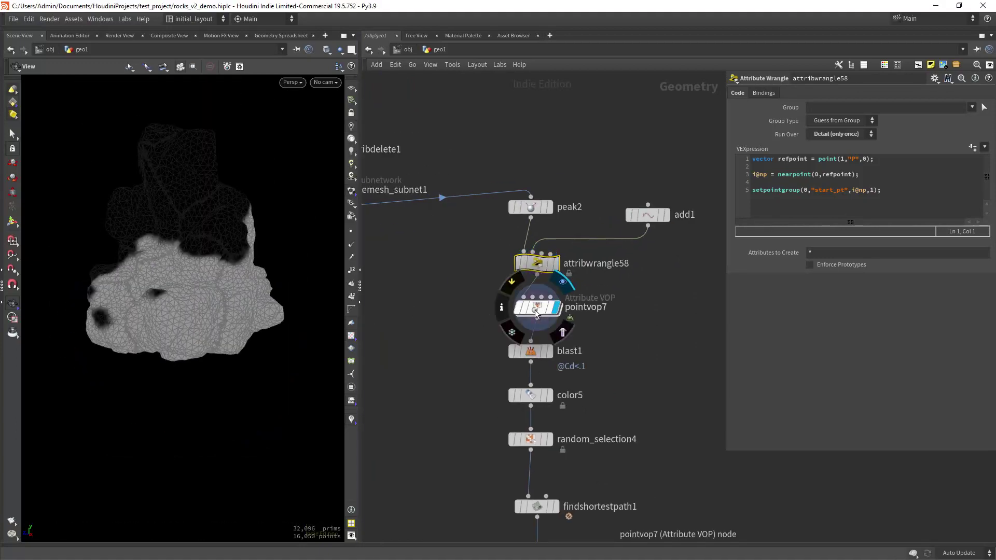
drag(187, 311, 155, 311)
mouse_move(223, 317)
mouse_down()
mouse_move(201, 323)
mouse_move(241, 311)
mouse_up()
middle_drag(460, 349, 440, 331)
click(528, 334)
middle_drag(445, 379, 412, 329)
click(513, 310)
middle_drag(540, 349, 546, 285)
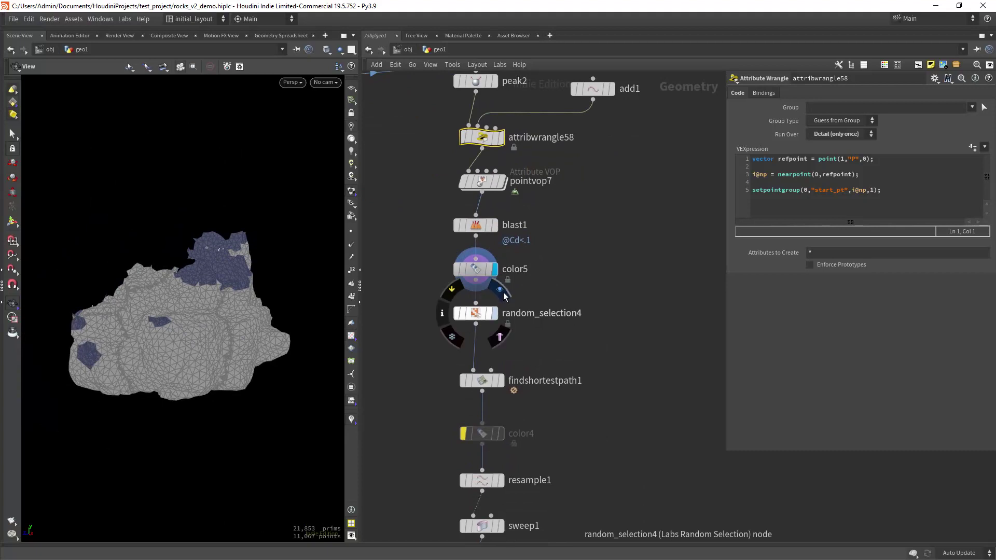
click(477, 319)
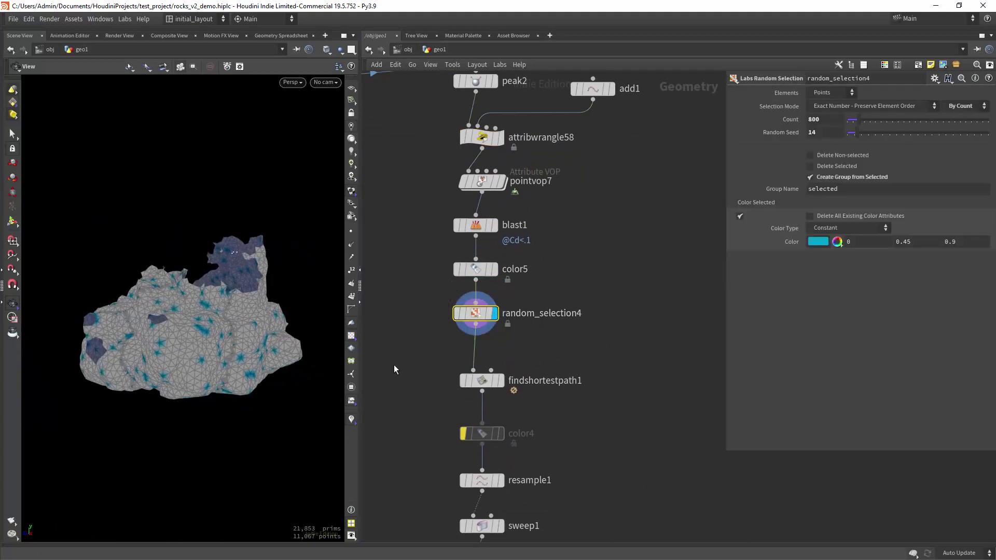
middle_drag(484, 386, 490, 336)
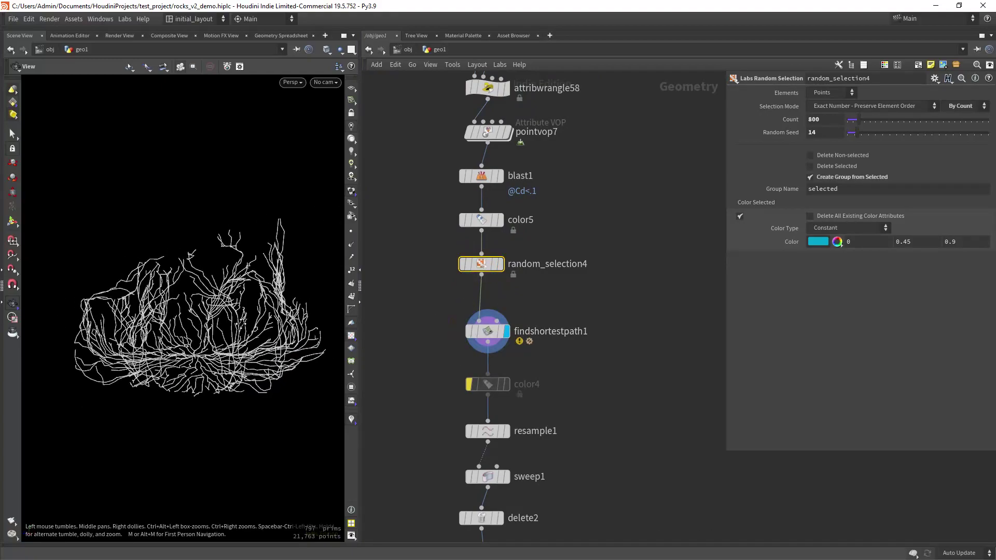
Display the resampled vine curves at resample1 and inspect its settings
drag(234, 322, 208, 326)
click(507, 431)
middle_drag(506, 431, 507, 361)
click(491, 360)
middle_drag(533, 401, 533, 346)
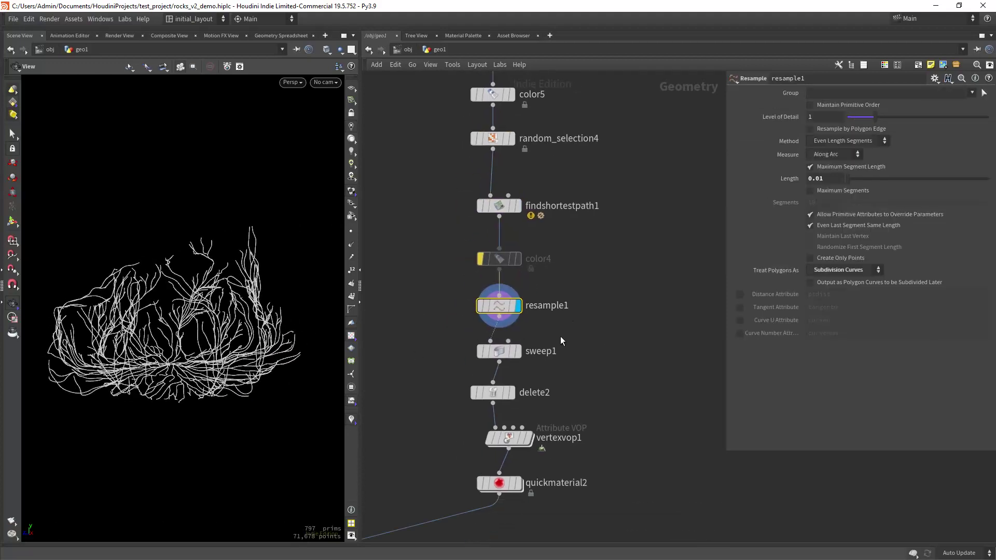
scroll(271, 349, up, 10)
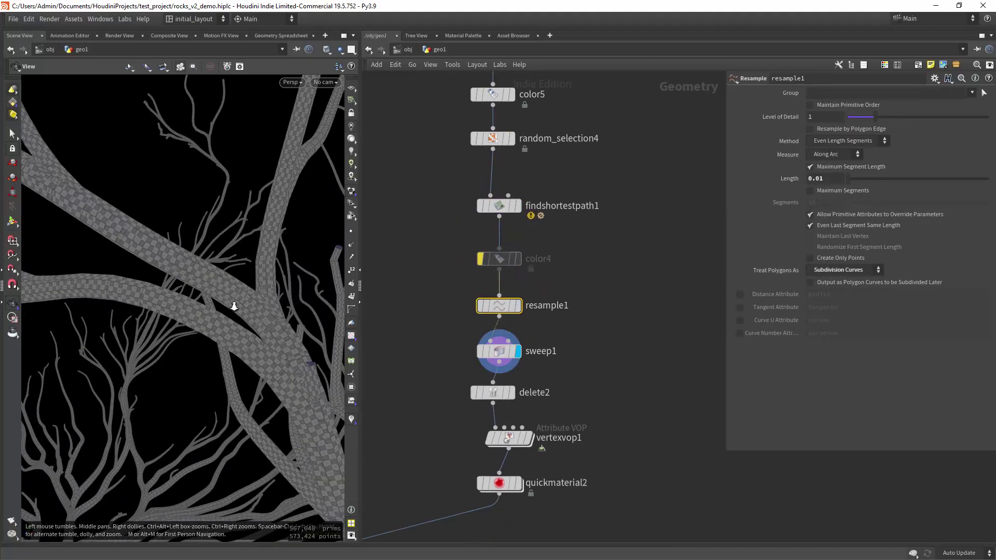
scroll(258, 324, down, 10)
Display the vines after delete2 and view them from the side
middle_drag(544, 415, 549, 353)
click(517, 331)
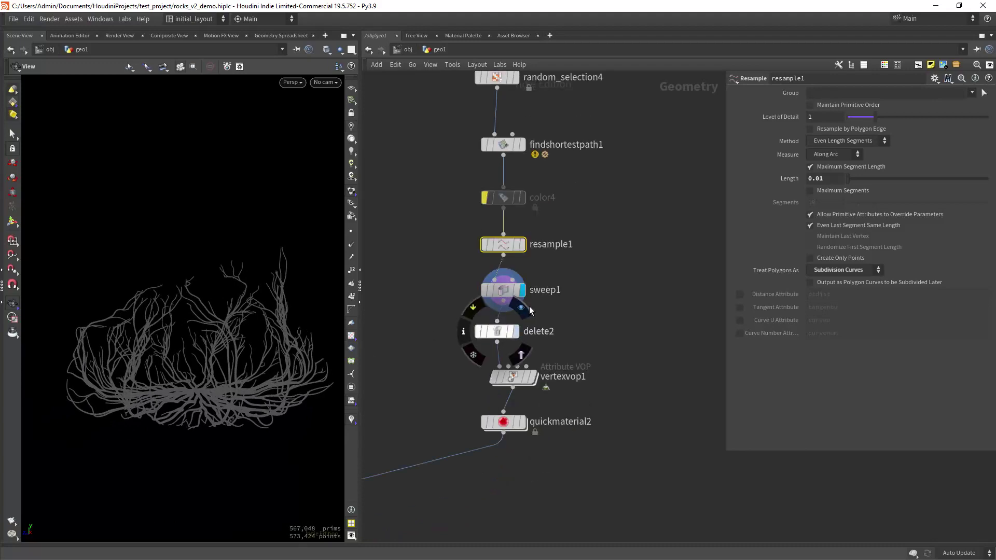
drag(196, 403, 182, 318)
Inspect vertexvop1's UV network, then display quickmaterial2's textured vines and its material settings
middle_drag(411, 359, 406, 336)
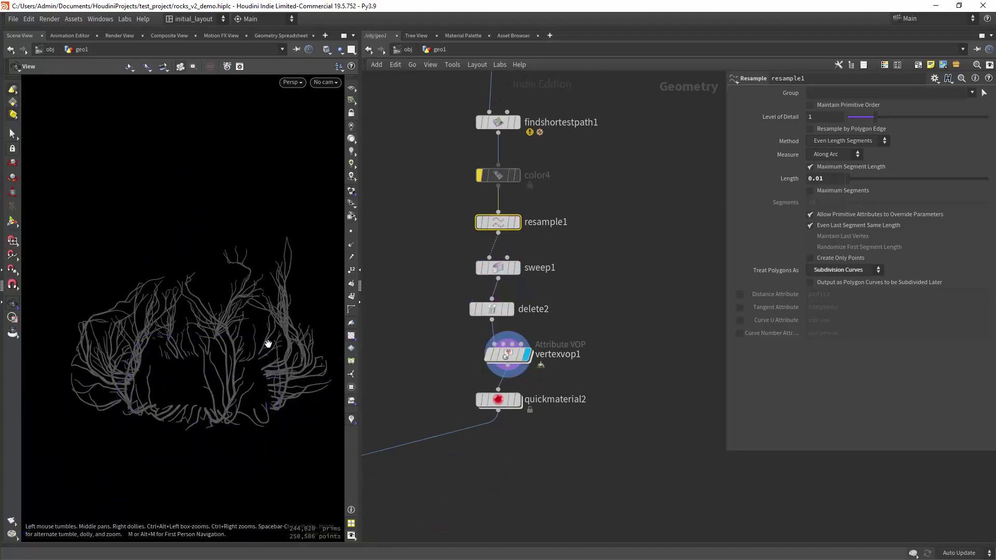
scroll(199, 350, up, 8)
double_click(507, 355)
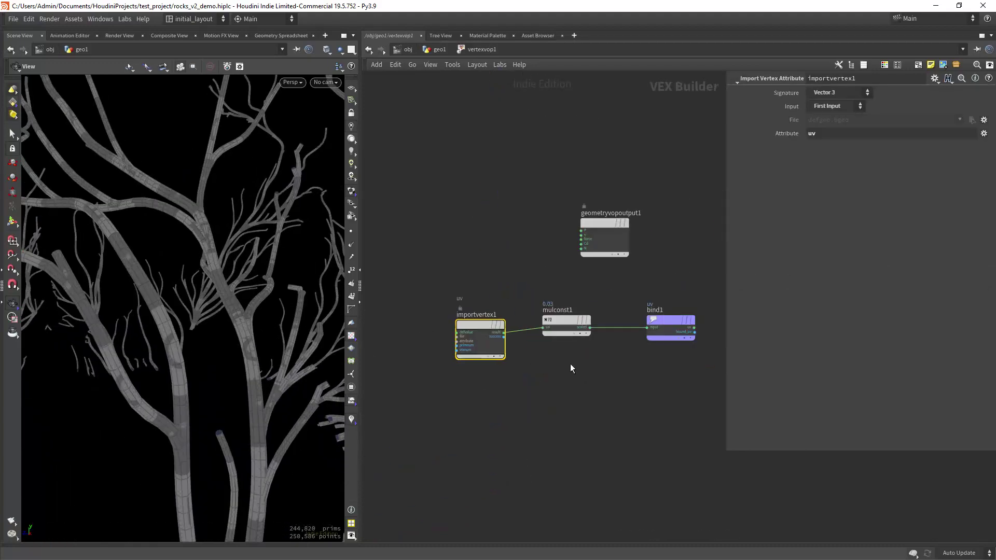
click(439, 49)
click(529, 371)
click(519, 371)
scroll(410, 338, down, 5)
scroll(430, 358, up, 5)
Display the complete OUT_CLIFF output, then select the hlight1 sun light at object level
click(432, 348)
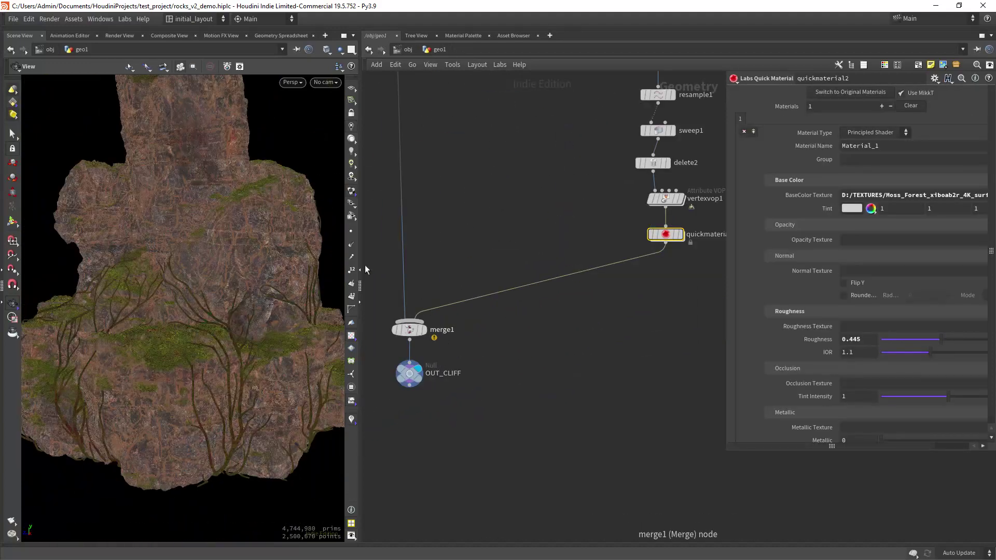
scroll(290, 248, down, 6)
drag(285, 263, 311, 269)
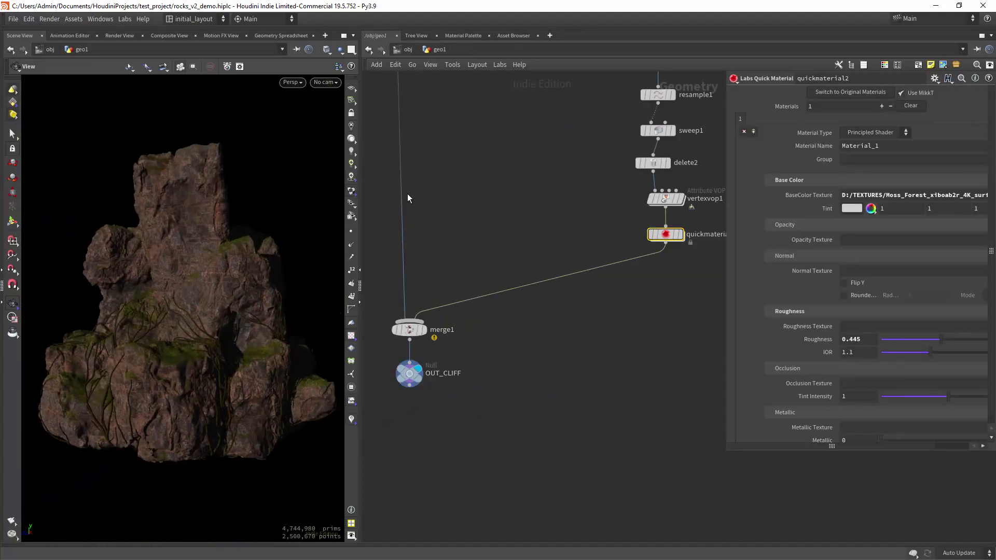
click(408, 49)
click(464, 338)
Set the hlight1 sun light's intensity to 1.01 and return inside geo1
drag(856, 159, 863, 160)
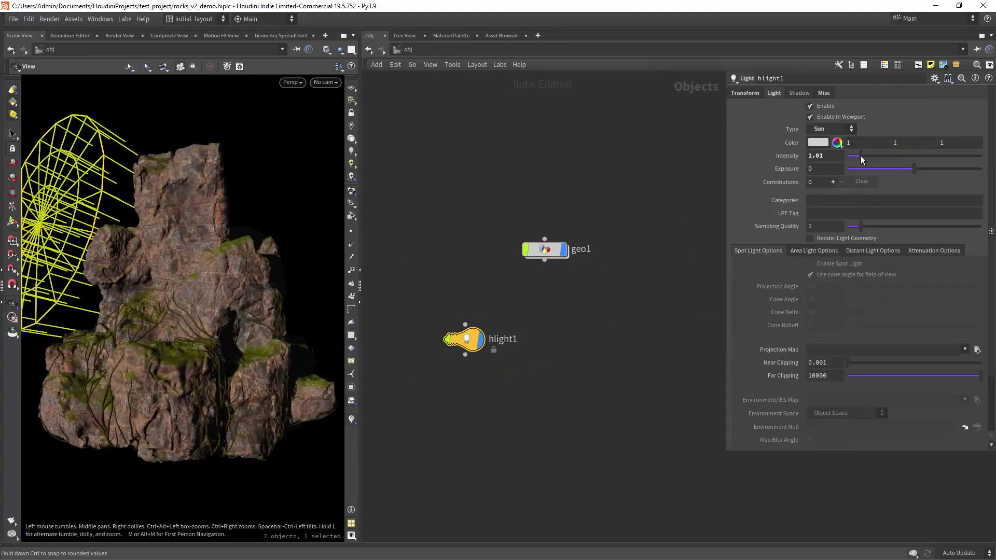
double_click(545, 251)
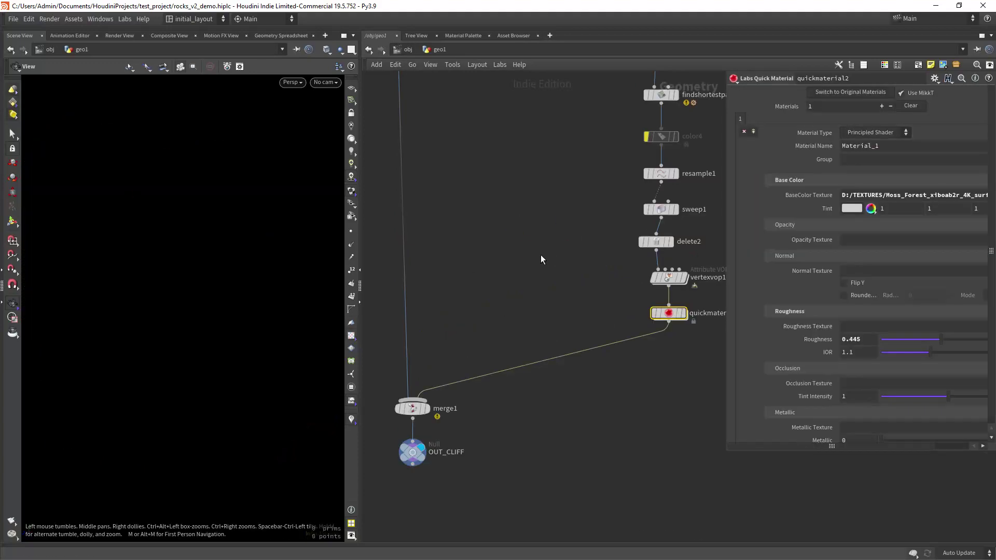
mouse_move(251, 315)
mouse_down()
mouse_move(256, 295)
mouse_move(231, 318)
mouse_move(244, 314)
mouse_up()
Widen the viewport and display the untextured grey rock at attribdelete1
drag(358, 314, 546, 314)
drag(406, 288, 417, 271)
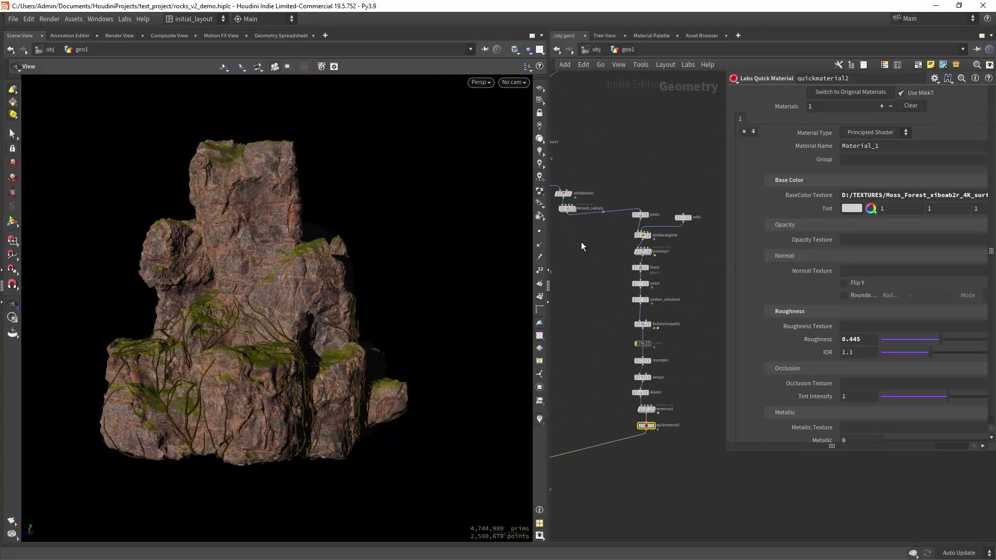
scroll(591, 239, up, 3)
click(588, 226)
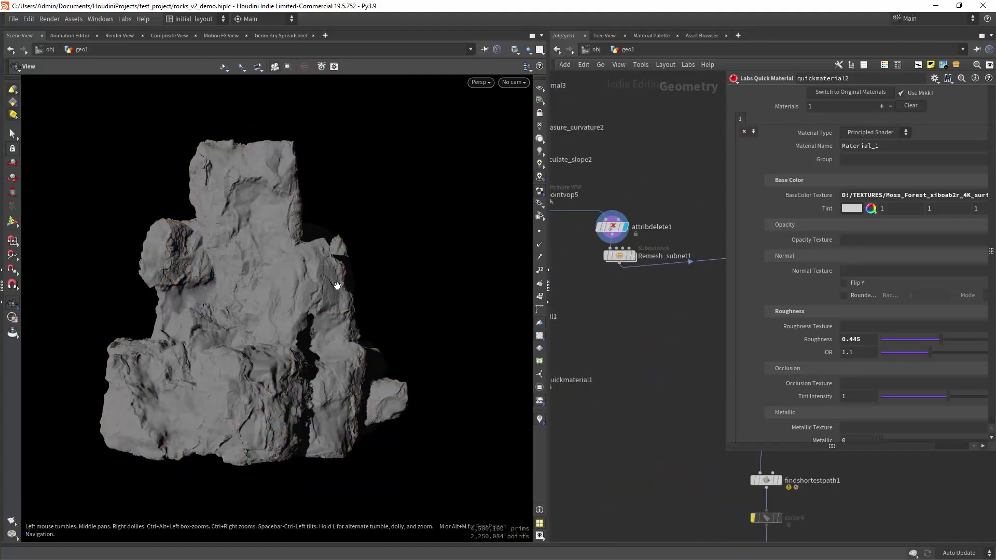